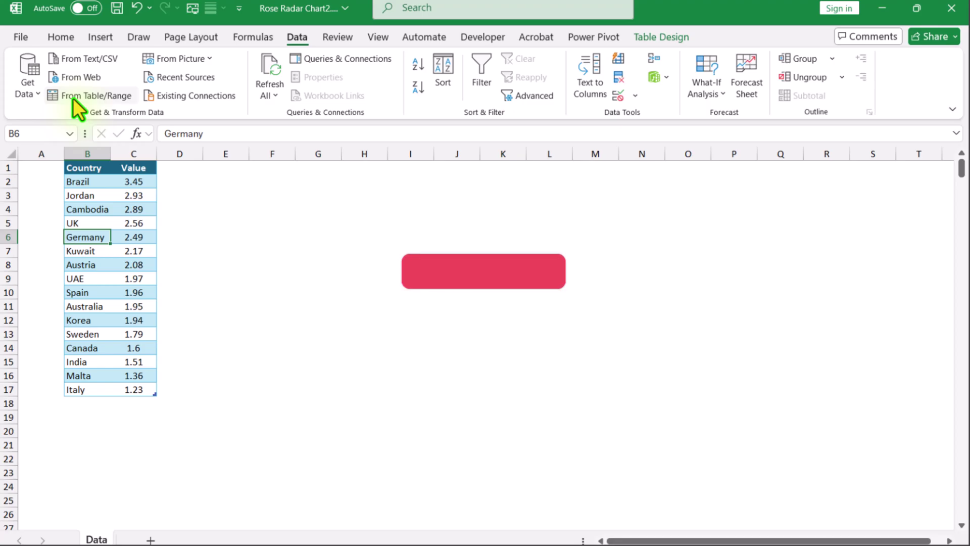
Step: Load the Country and Value table into Power Query and add a custom column with the formula {1..30}
click(72, 97)
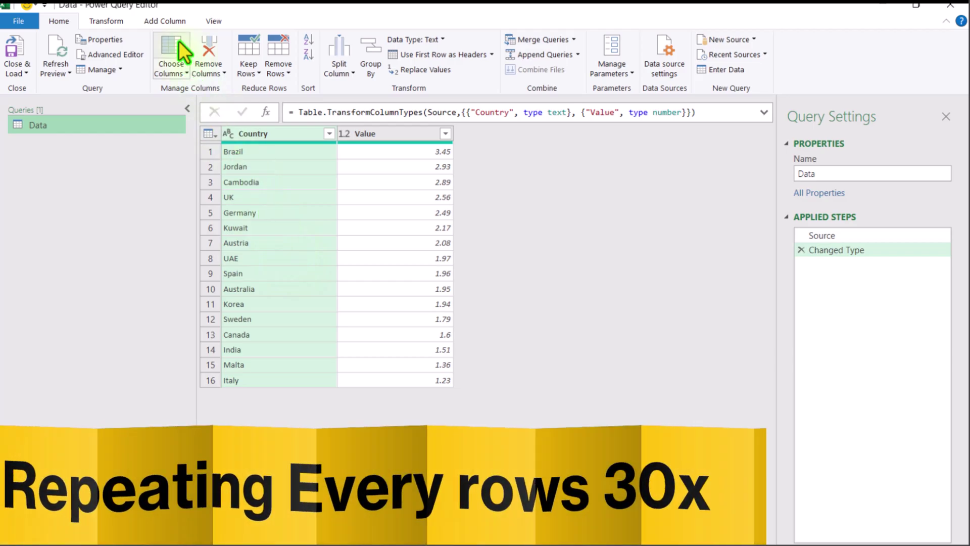
click(165, 21)
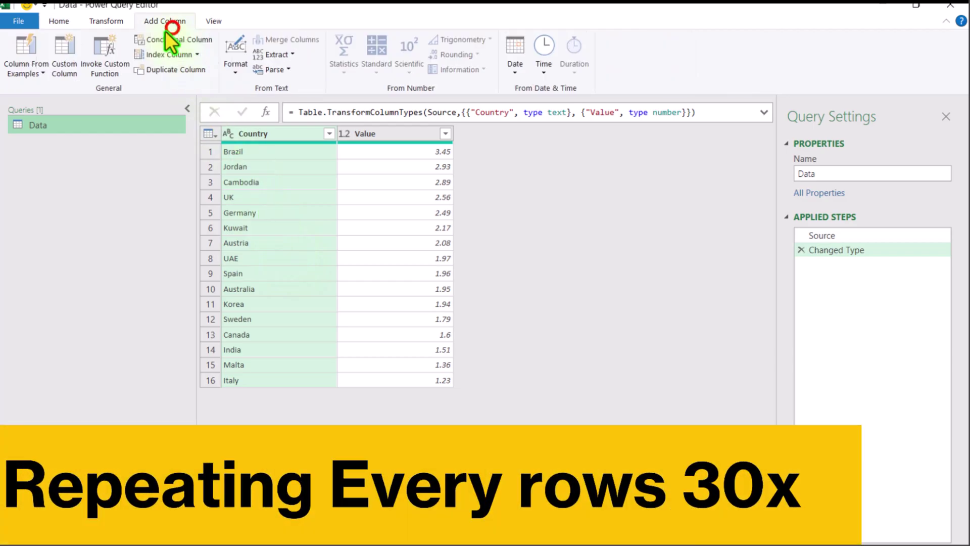
click(68, 68)
click(411, 278)
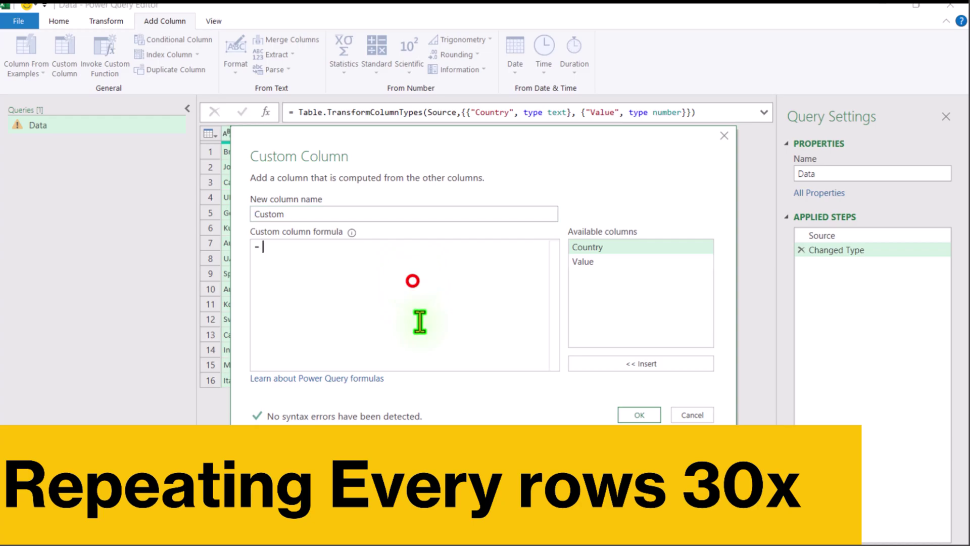
text({)
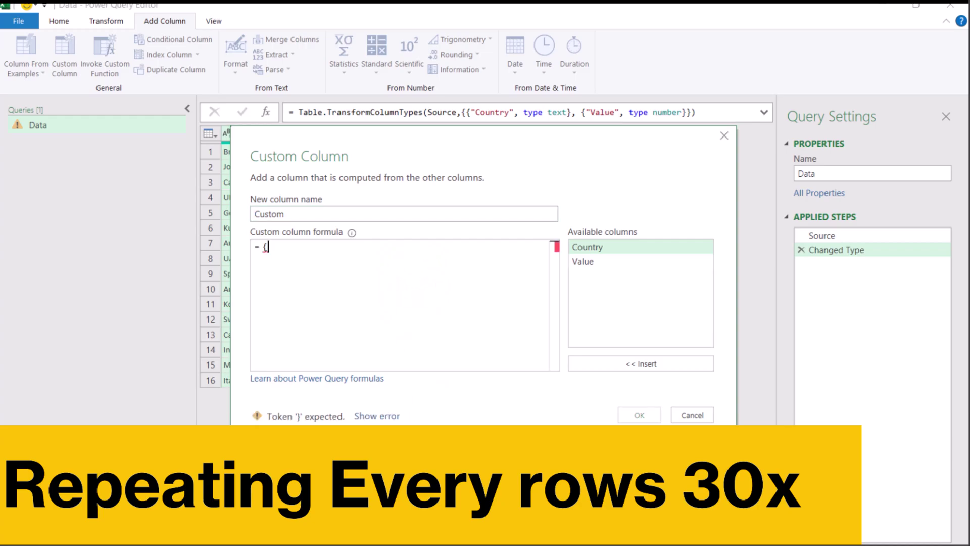
text(1..30})
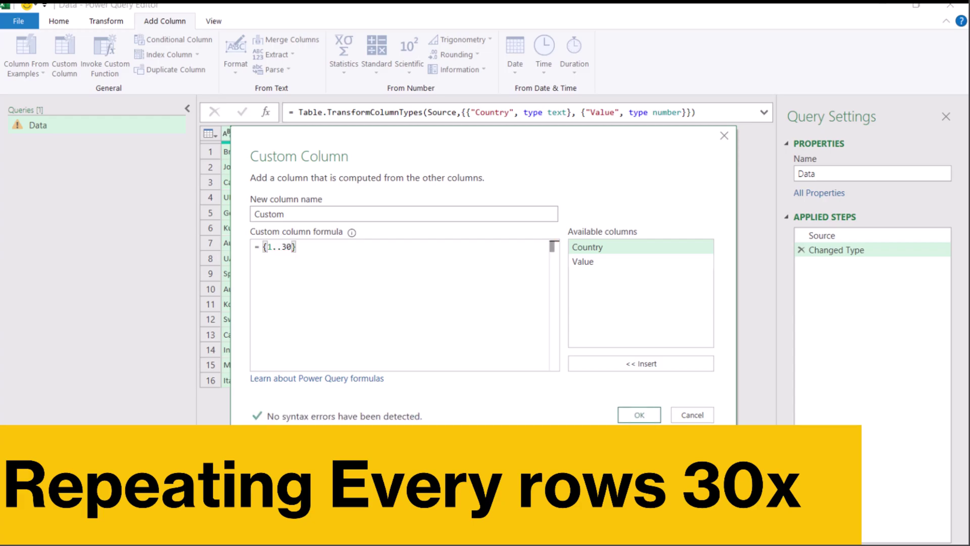
click(626, 420)
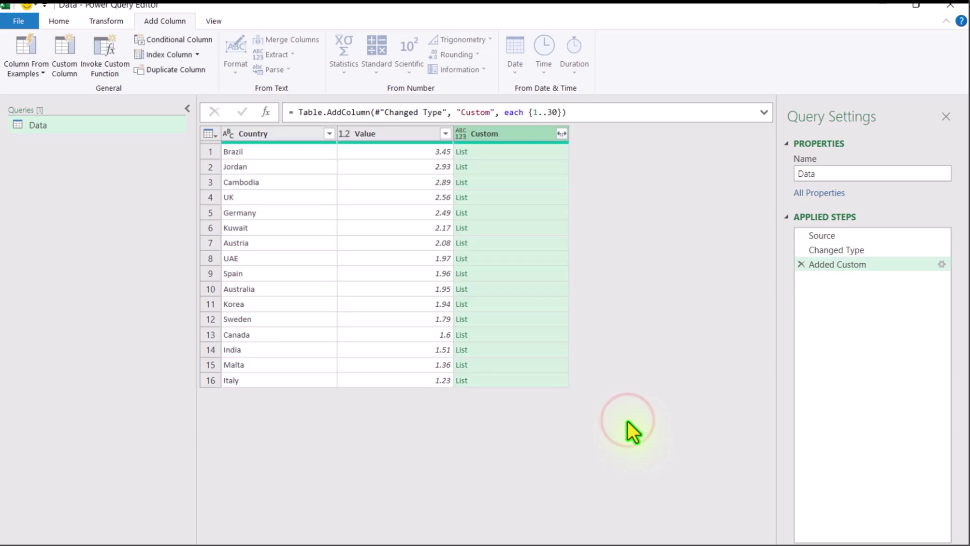
Step: Expand the lists in the Custom column to new rows and check the repeated country rows
click(560, 134)
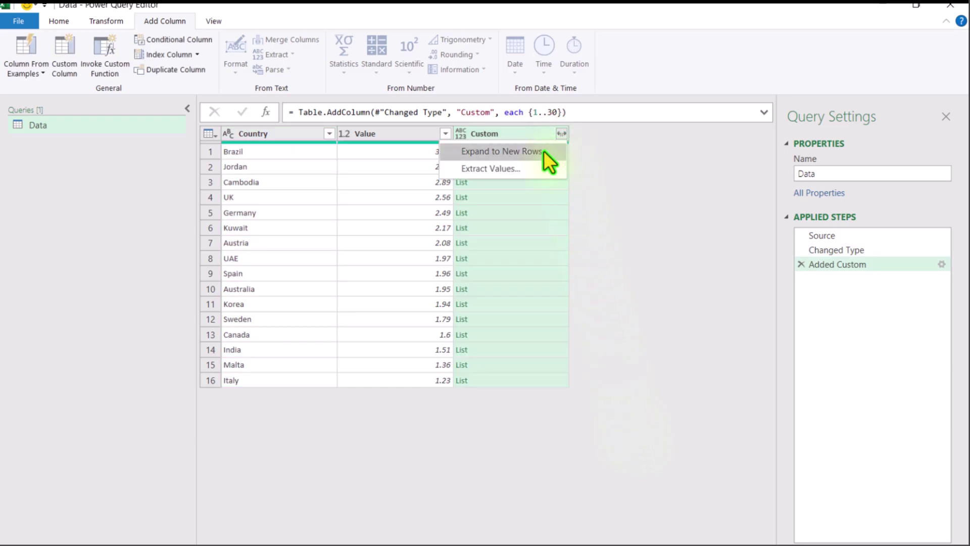
click(544, 150)
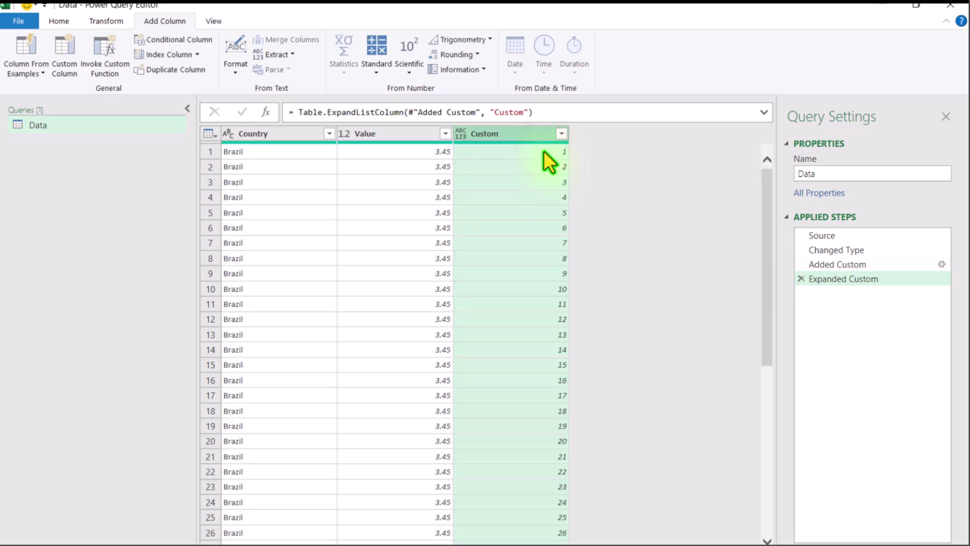
scroll(544, 151, down, 8)
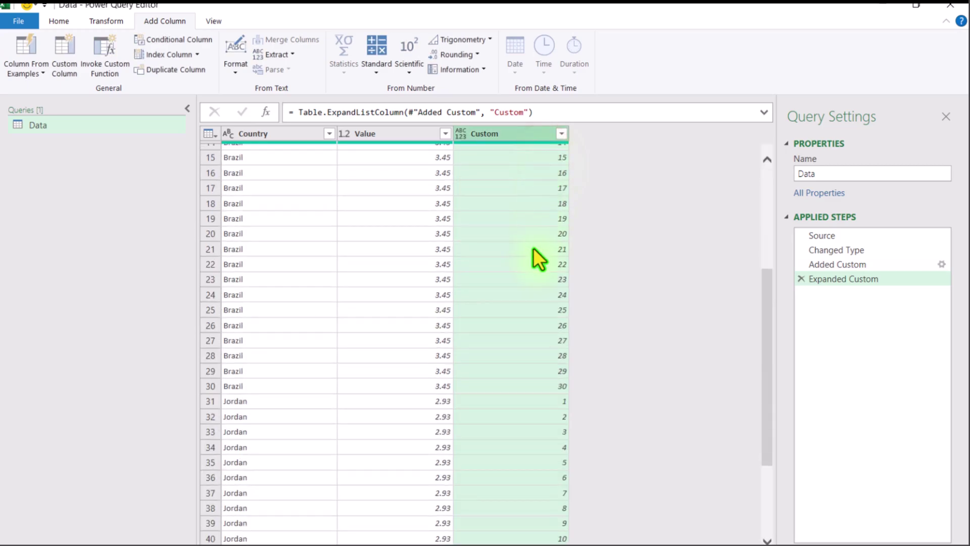
scroll(533, 248, up, 8)
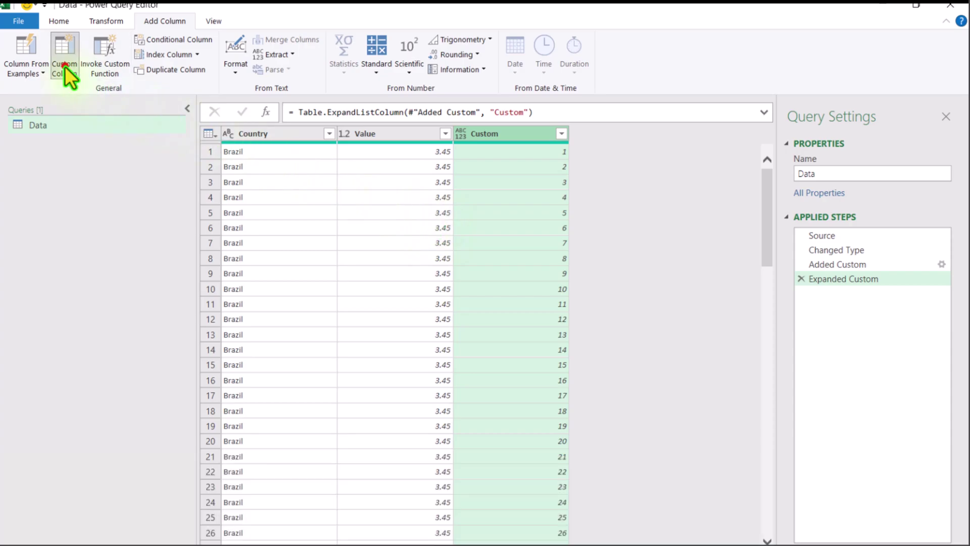
Step: Add a custom column named Custom.1 with the formula if [Custom]<6 then 0 else[Value], and review its rows
click(65, 66)
drag(389, 140, 388, 212)
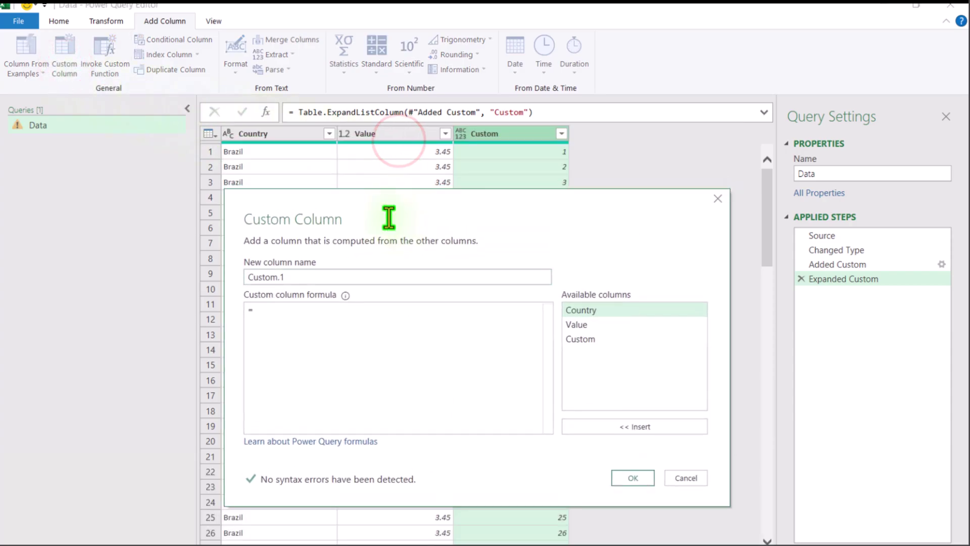
click(357, 331)
text(if)
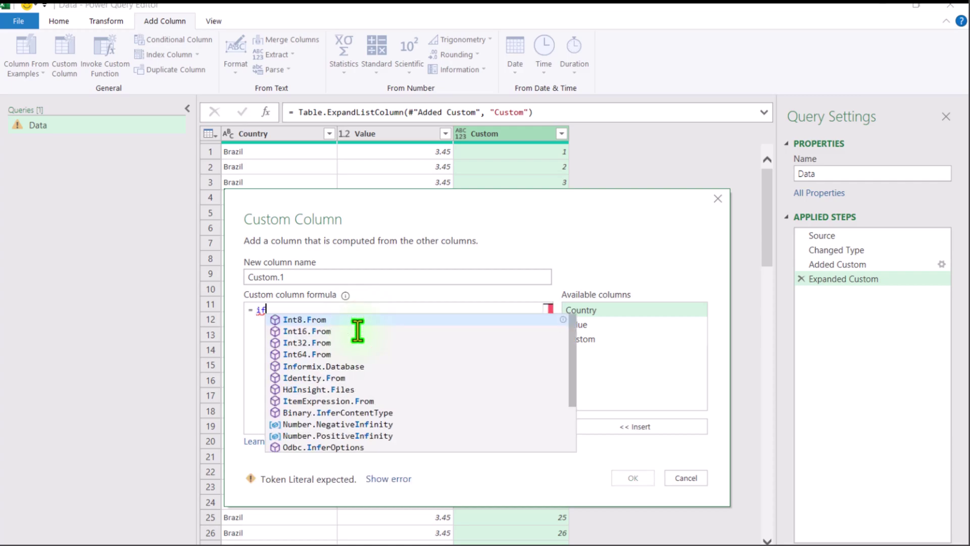
double_click(609, 340)
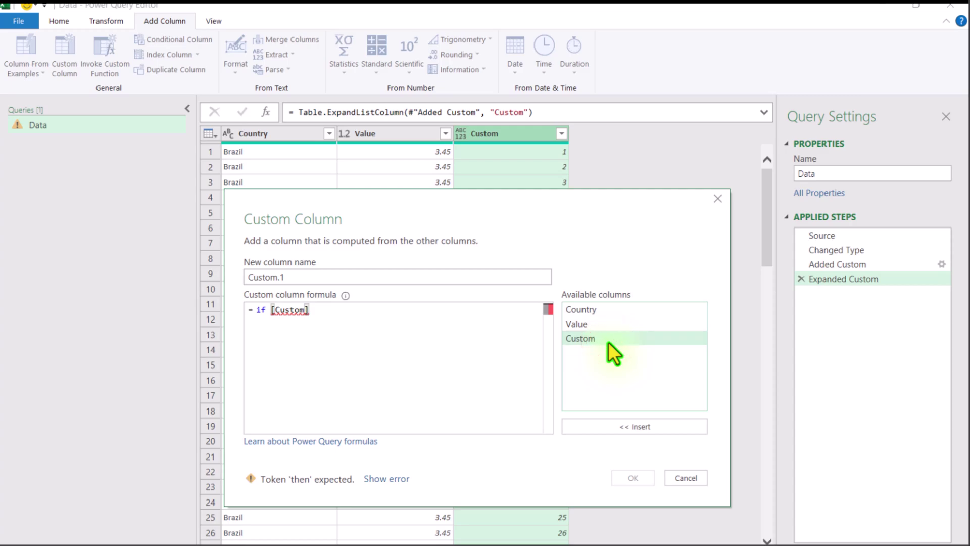
text(<6 then)
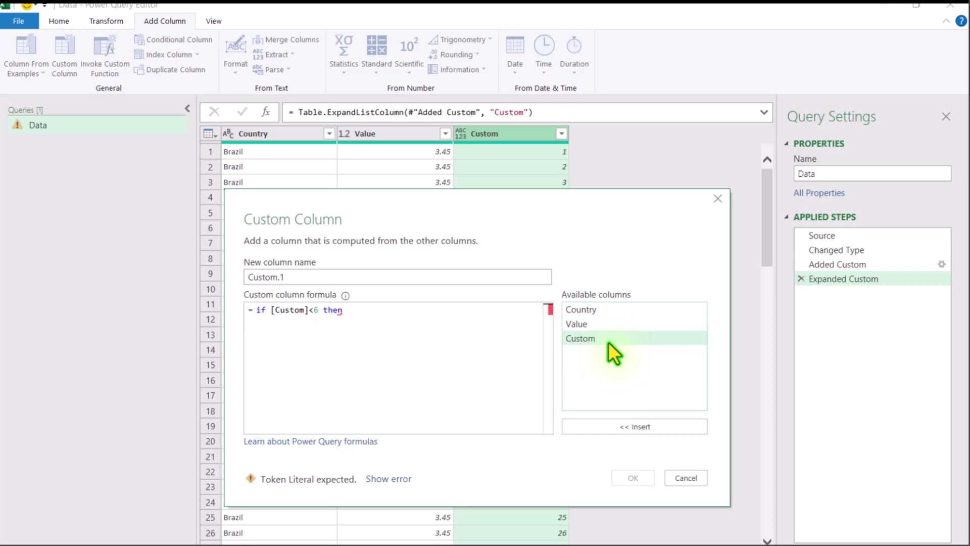
text( 0 else)
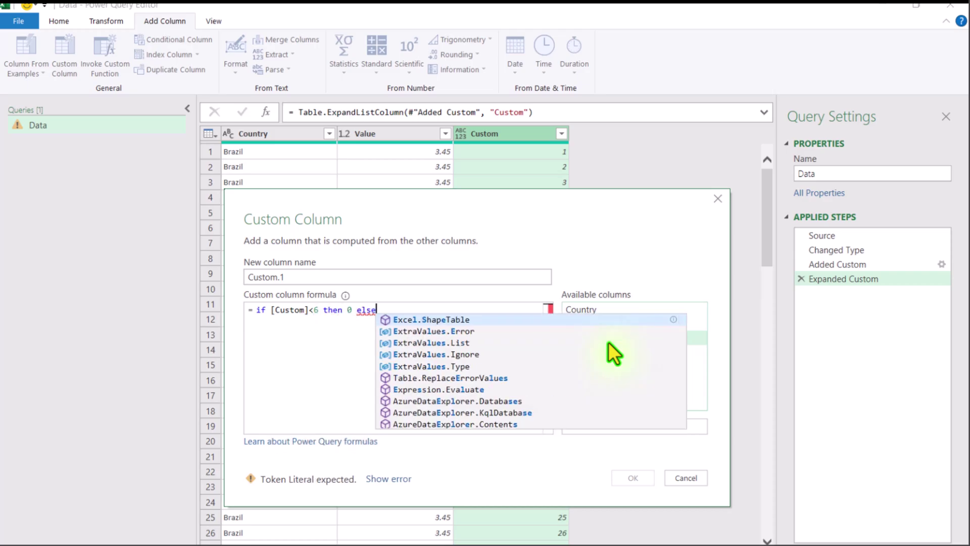
double_click(699, 322)
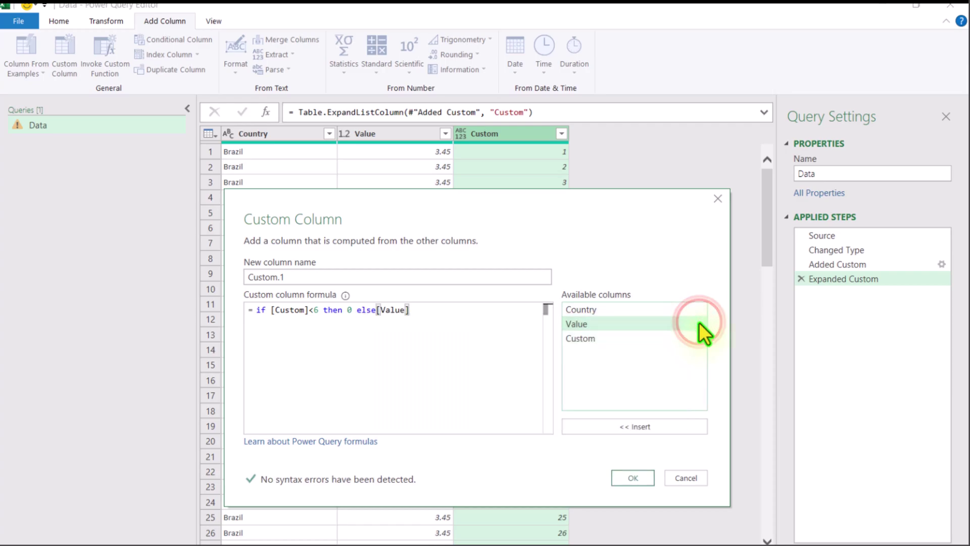
click(440, 312)
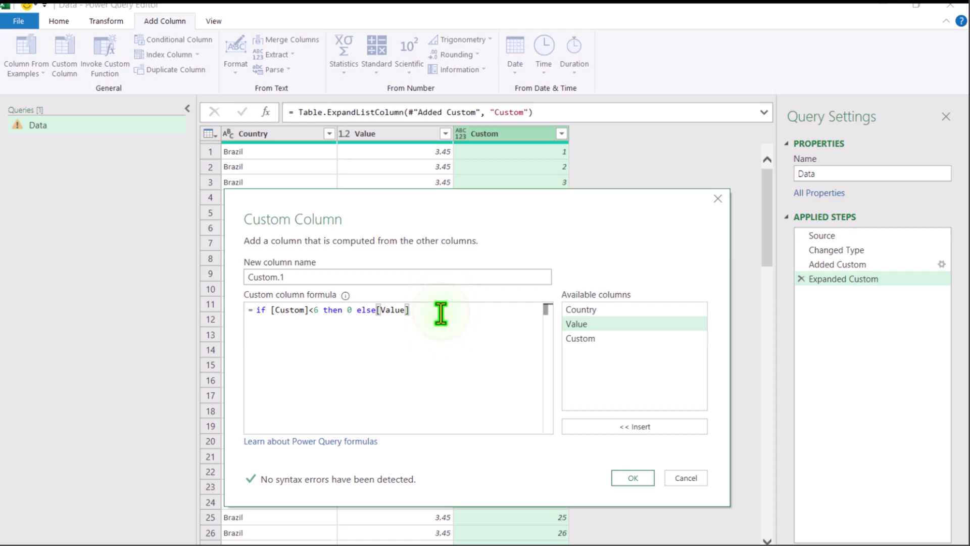
click(637, 476)
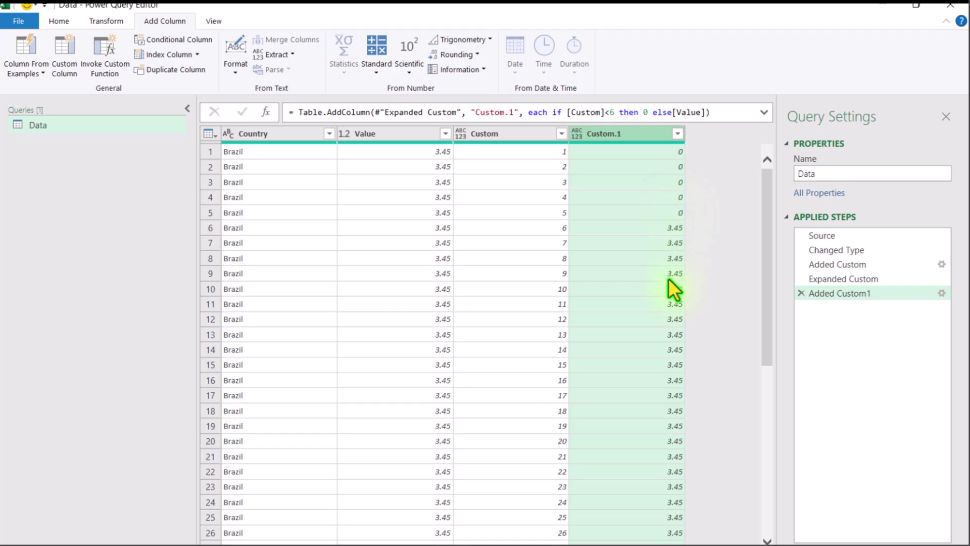
scroll(668, 280, down, 8)
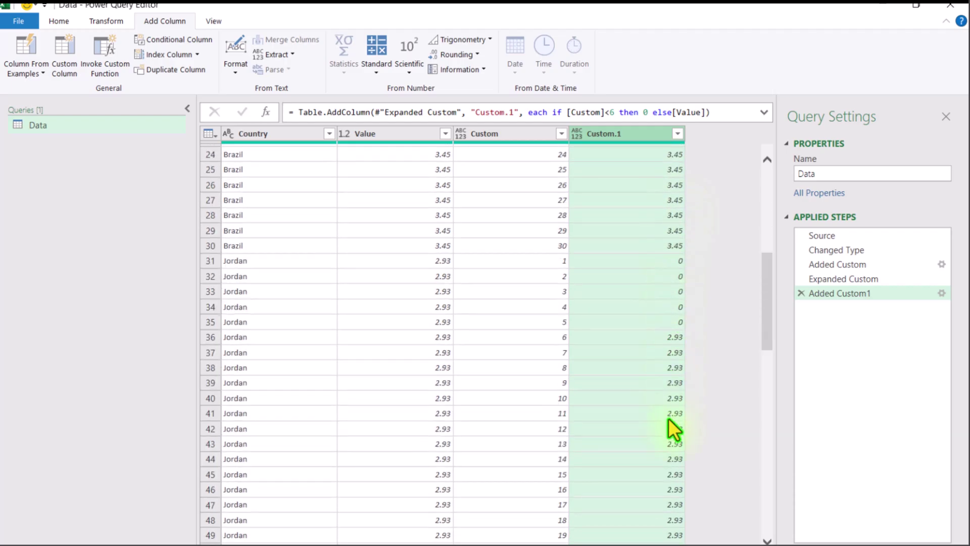
scroll(669, 418, up, 8)
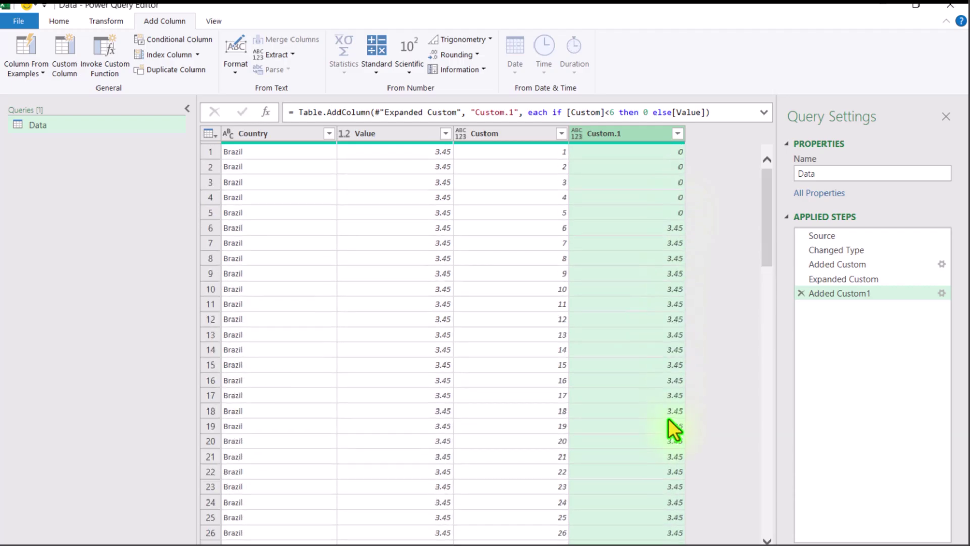
Step: Keep only the Custom and Custom.1 columns by removing the other columns
click(529, 137)
ctrl+click(613, 133)
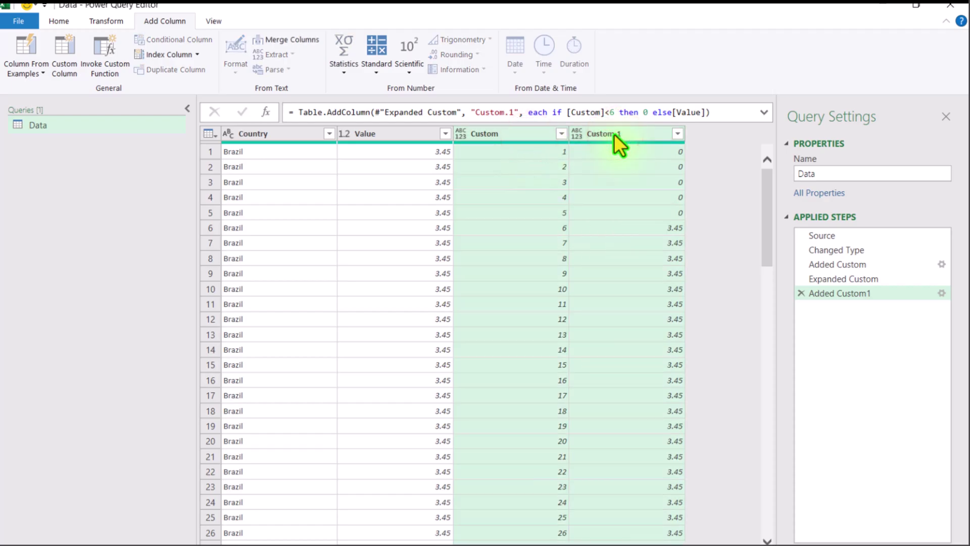
right_click(614, 134)
click(650, 178)
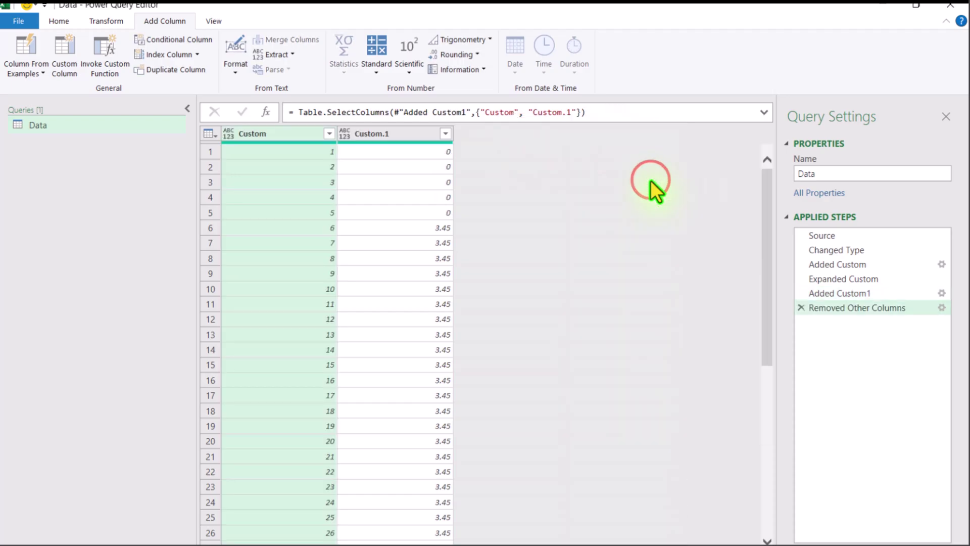
Step: Rename the Custom column as S.No and the Custom.1 column as Values
double_click(302, 130)
text(S.No)
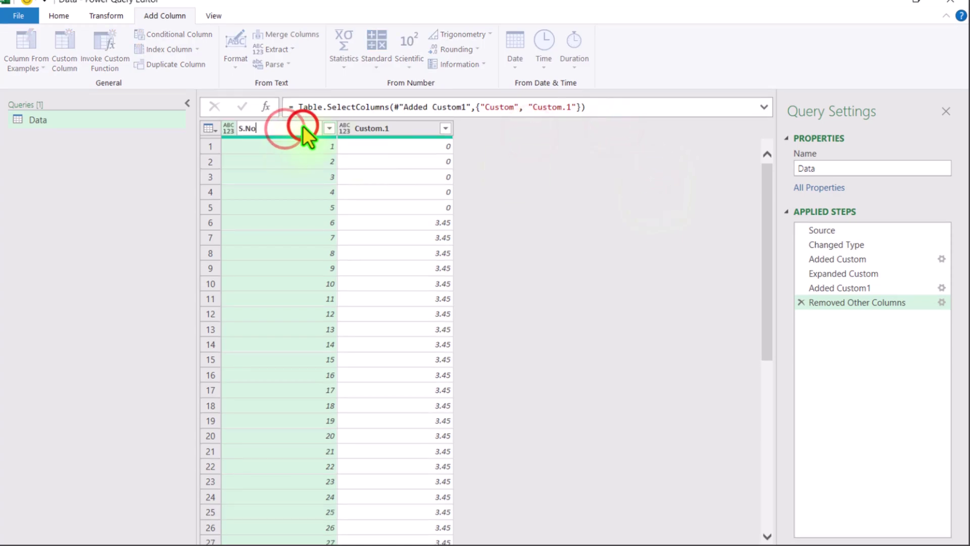
key(Return)
double_click(381, 130)
text(Values)
key(Return)
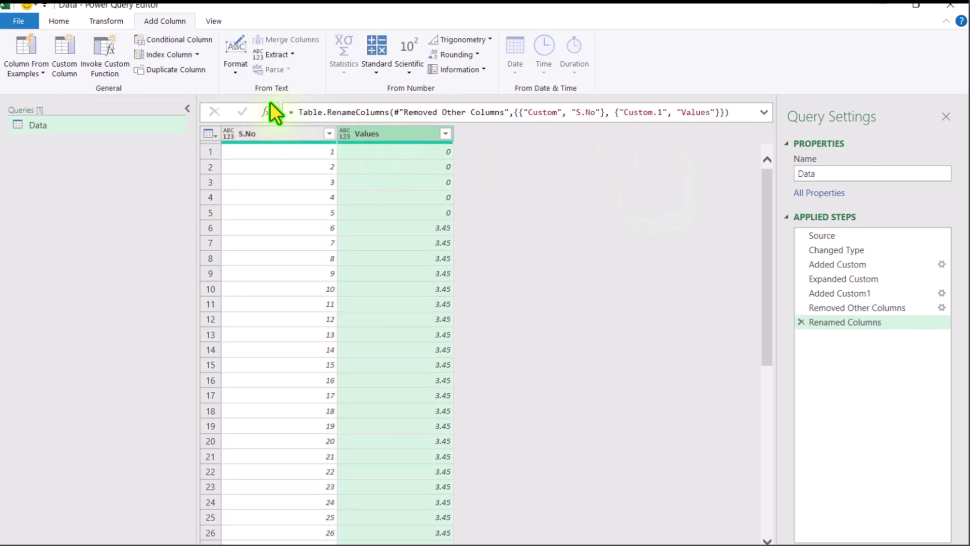
Step: Close Power Query and load the result as a table into the existing Data worksheet at cell F1
click(7, 23)
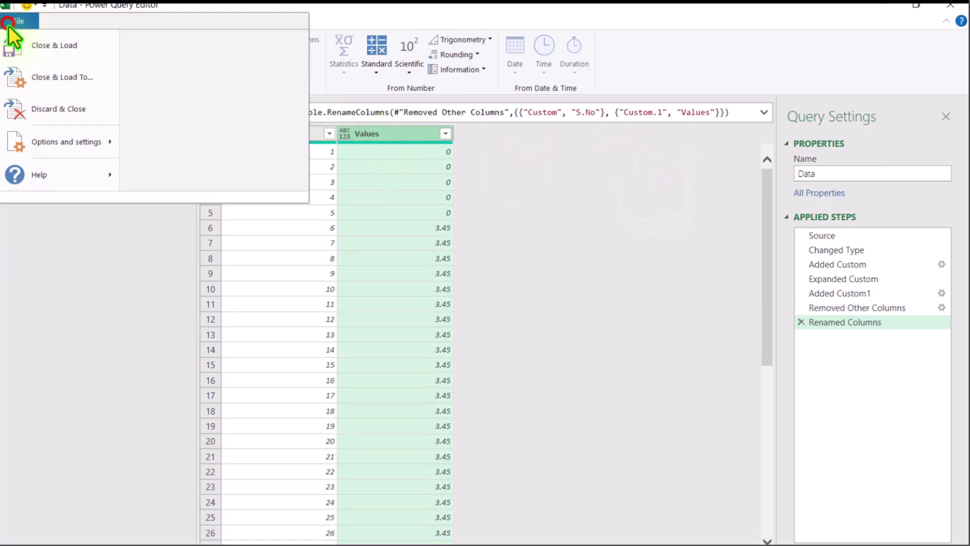
click(31, 77)
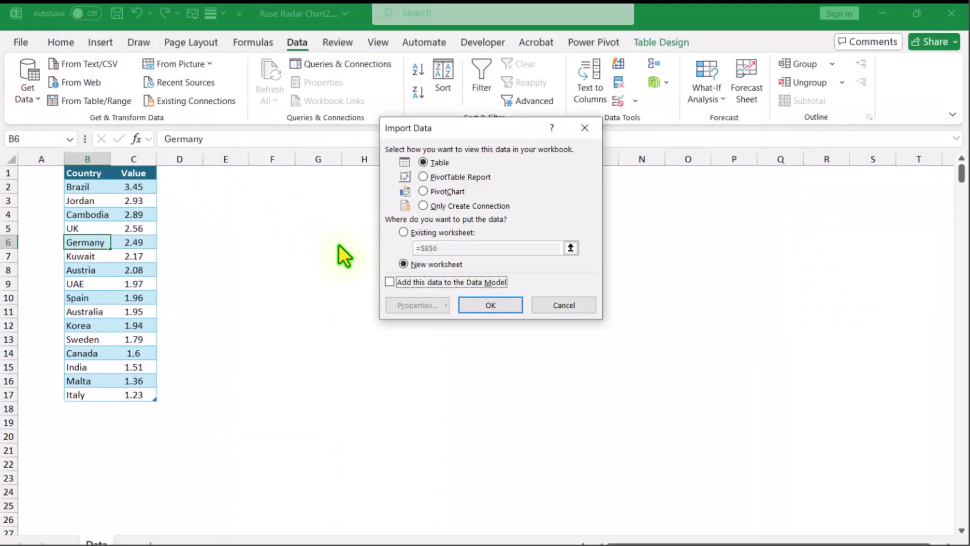
click(434, 233)
click(279, 172)
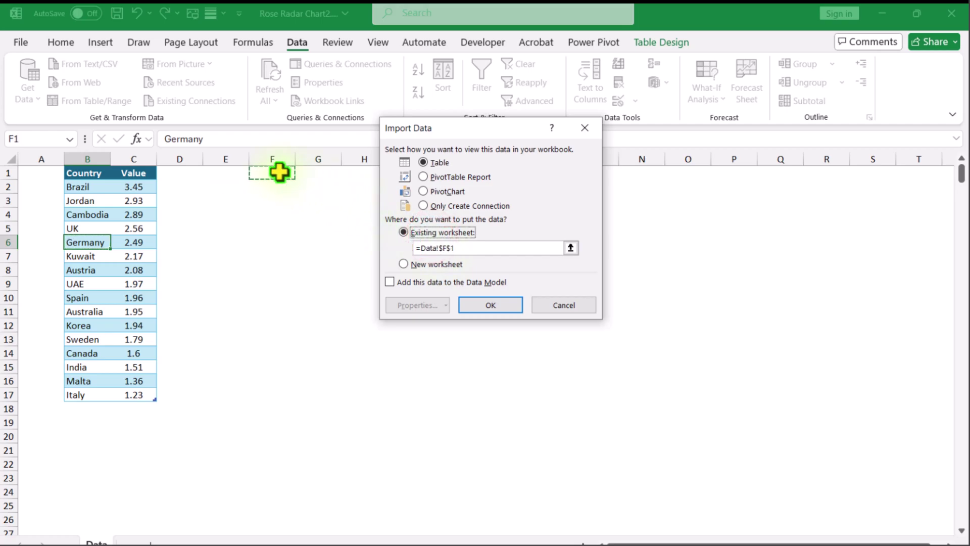
click(498, 304)
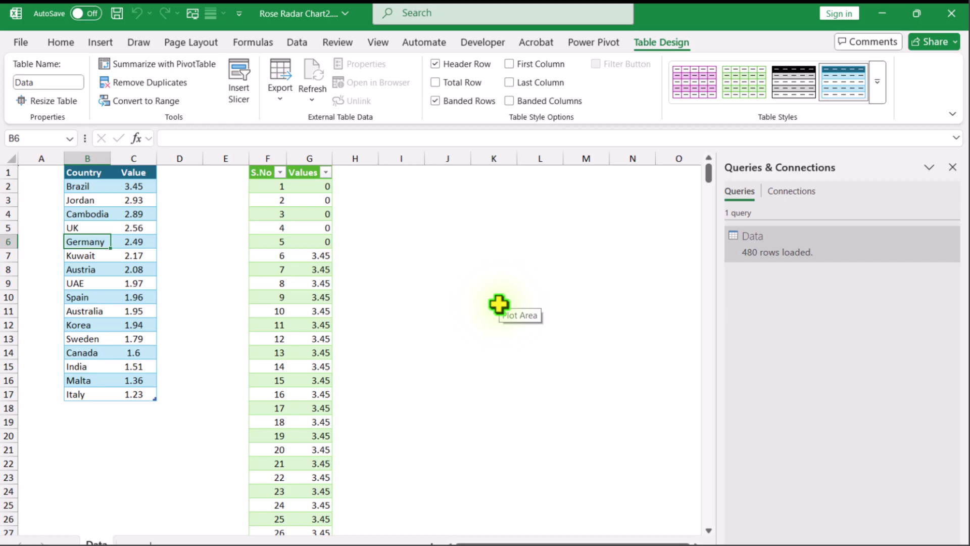
Step: Insert a Filled Radar chart based on the loaded S.No and Values table
click(304, 258)
click(100, 42)
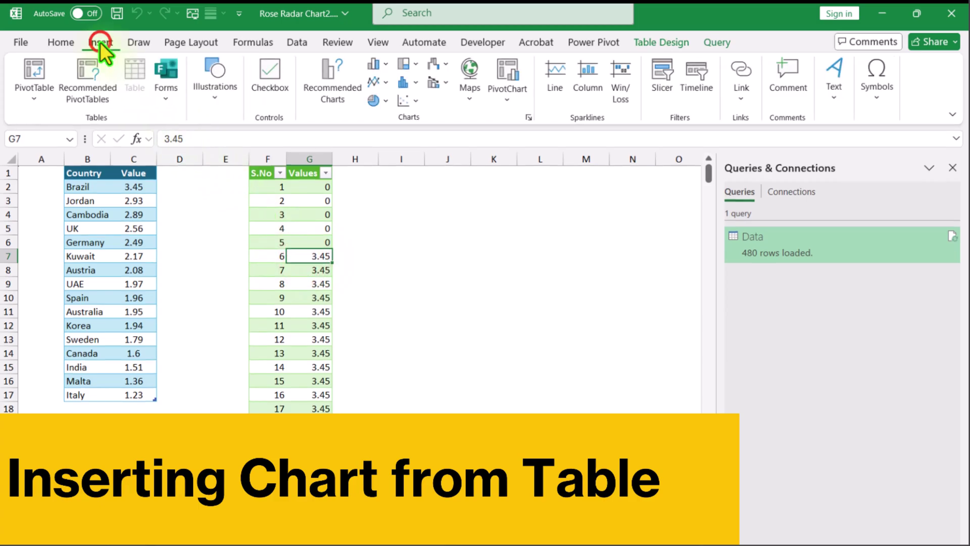
click(323, 88)
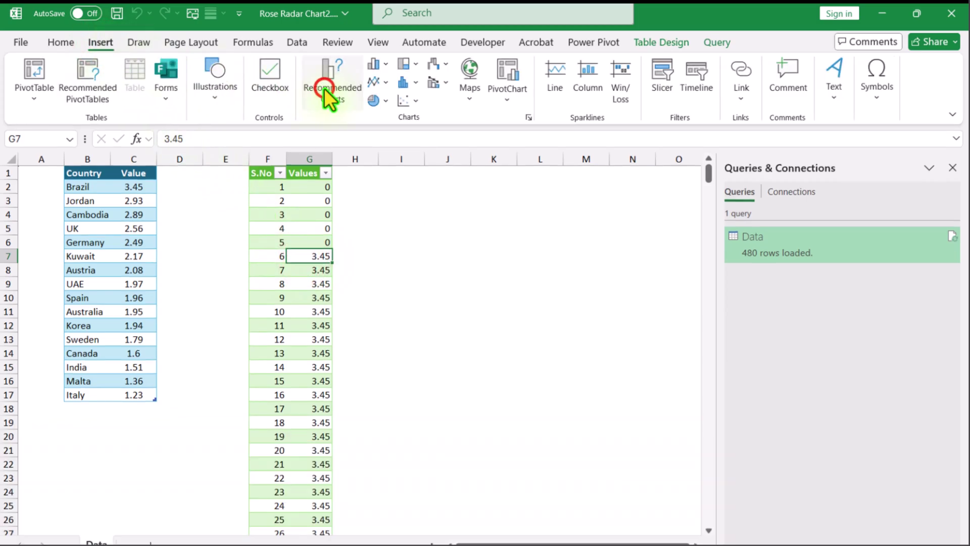
click(360, 106)
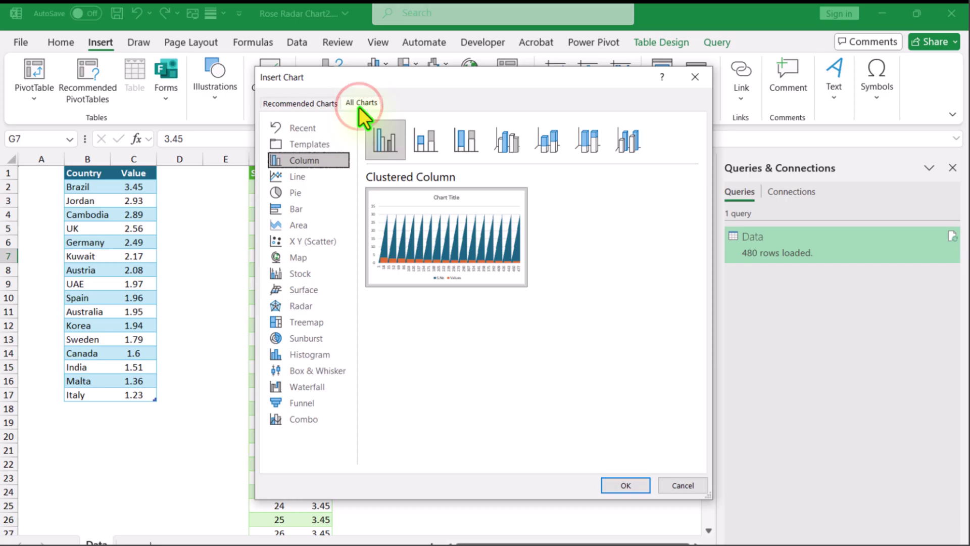
click(316, 303)
mouse_move(384, 232)
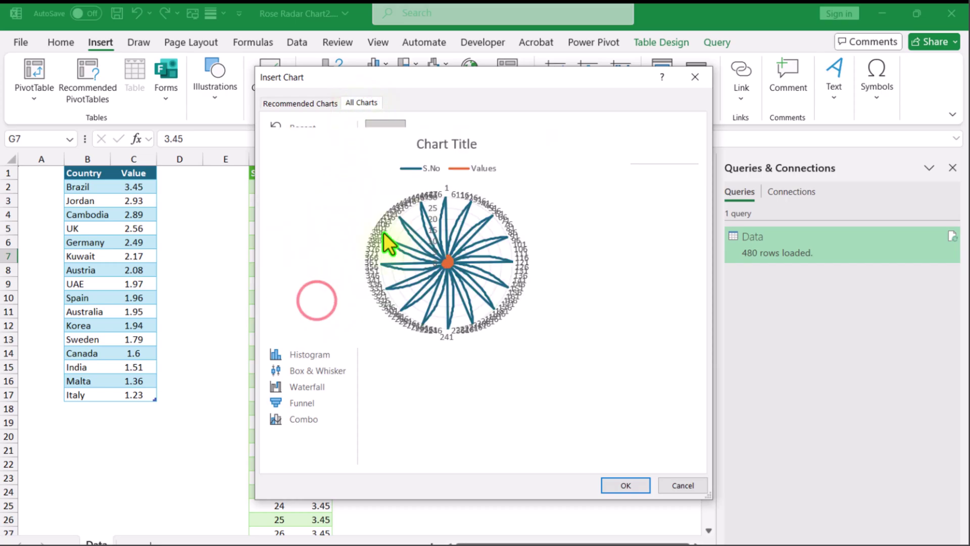
click(472, 140)
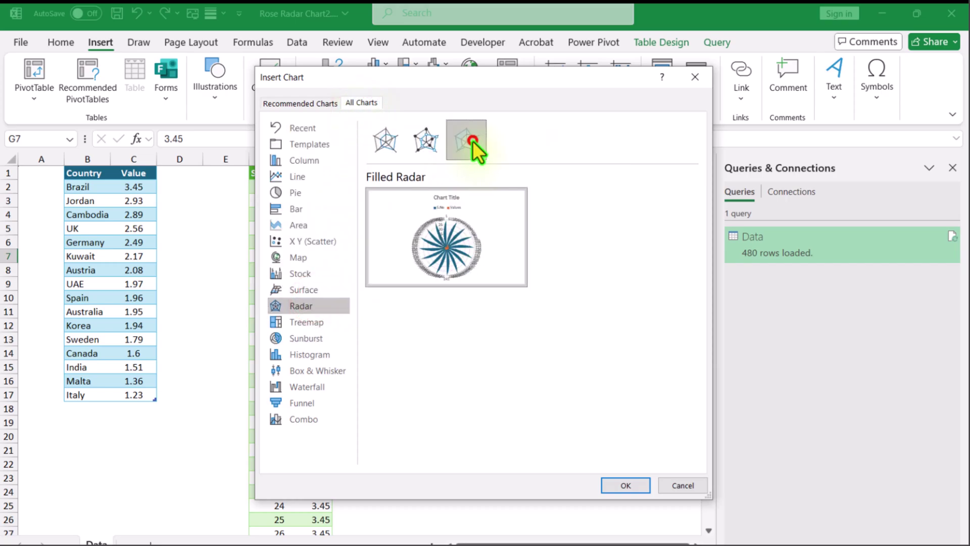
click(636, 485)
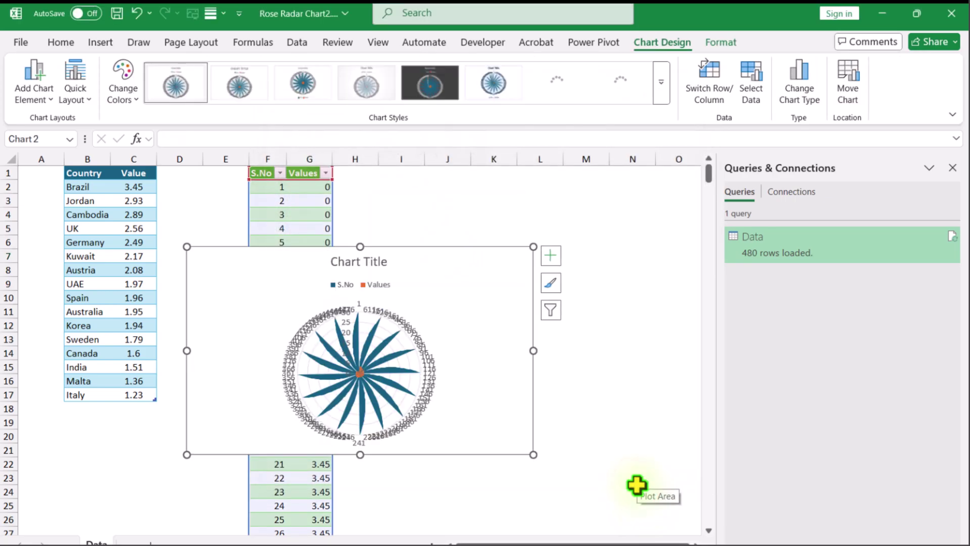
Step: Remove the S.No series from the radar chart's data source, keeping only the Values series
click(752, 100)
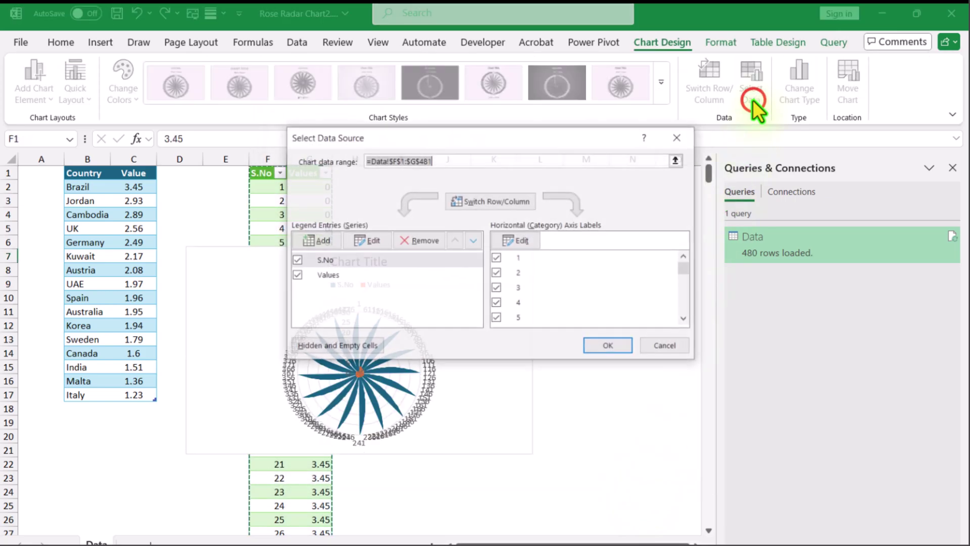
click(341, 257)
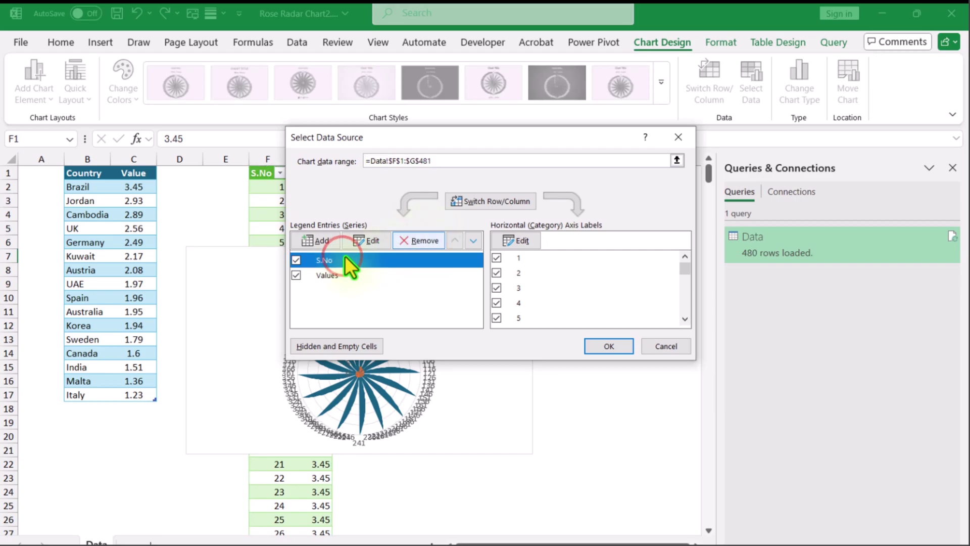
click(411, 240)
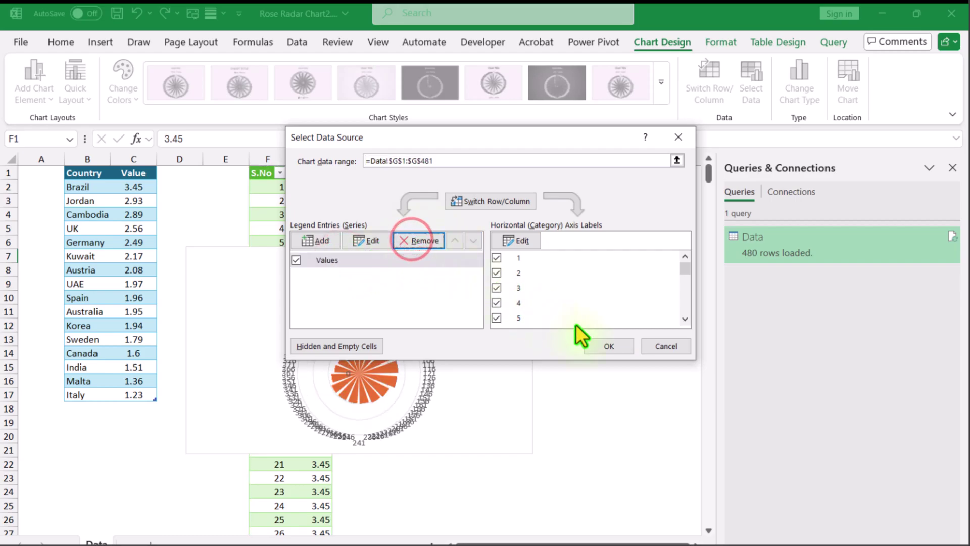
click(614, 345)
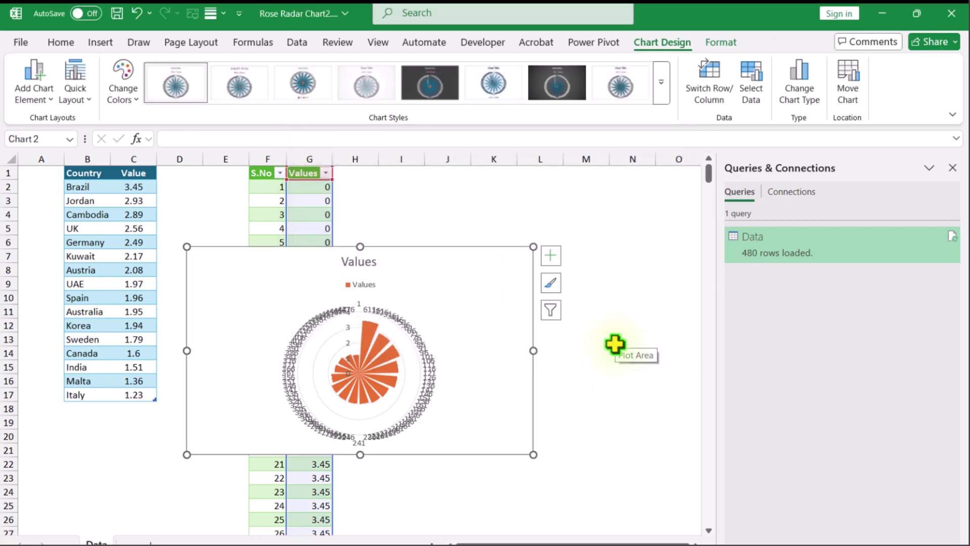
Step: Hide the radar chart's title, gridlines and legend
click(552, 255)
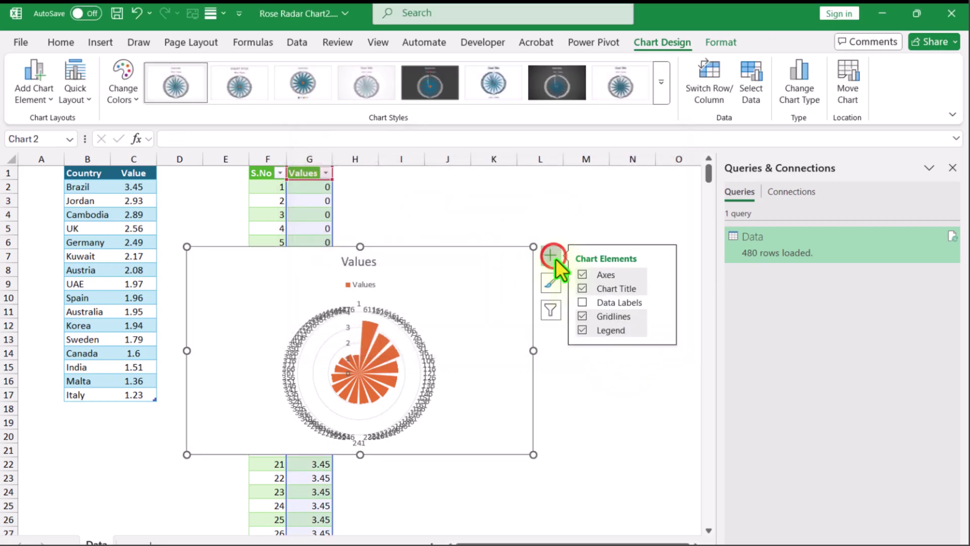
click(582, 288)
click(581, 317)
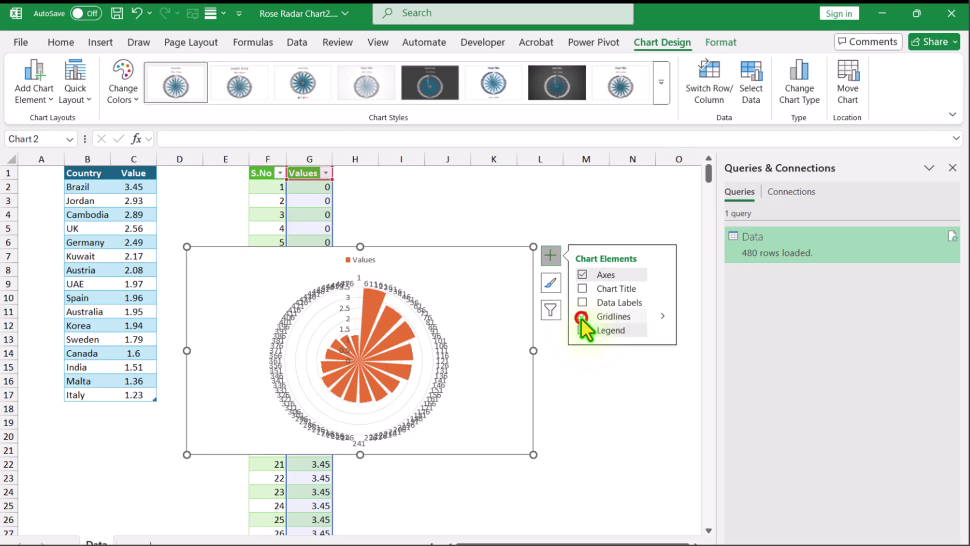
click(585, 329)
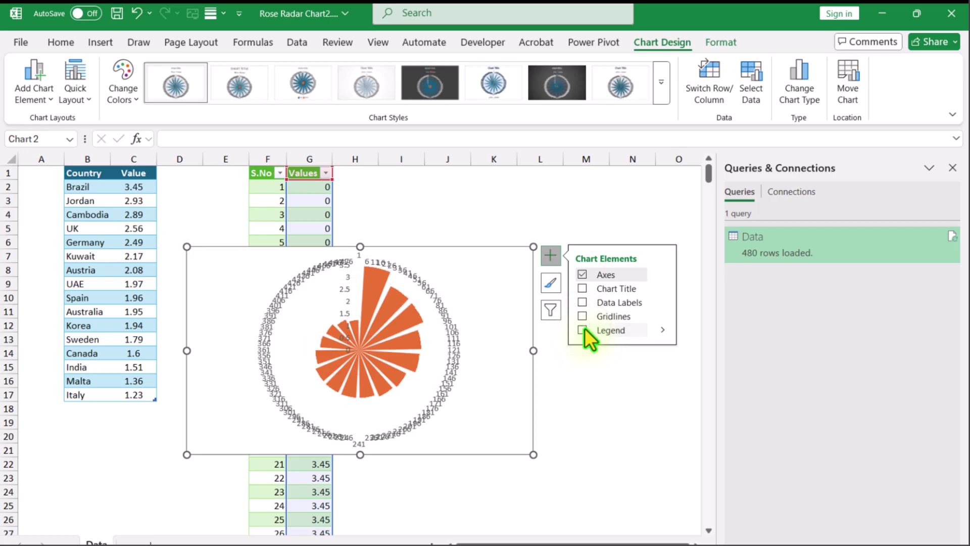
click(550, 257)
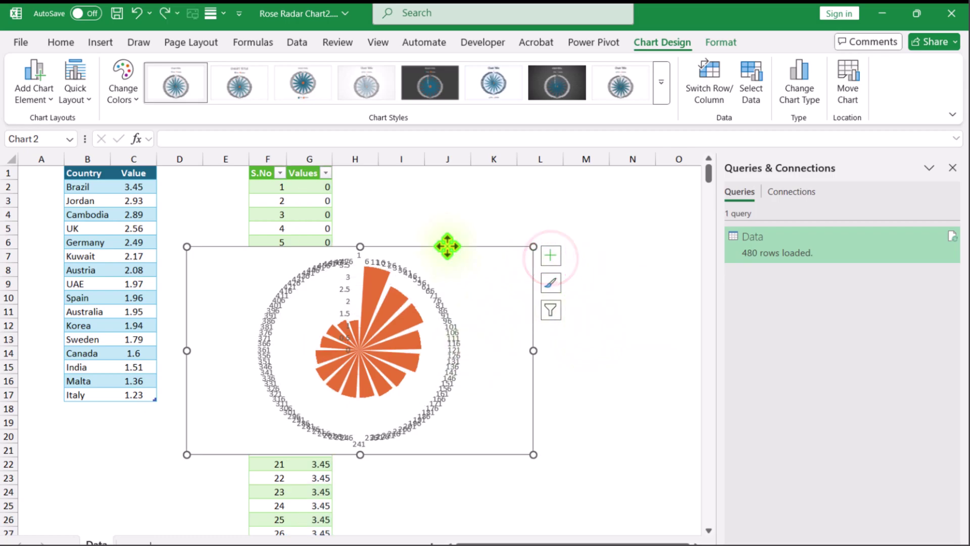
Step: Delete the category labels around the radar chart and its value axis labels, and enlarge the chart
click(448, 246)
click(447, 319)
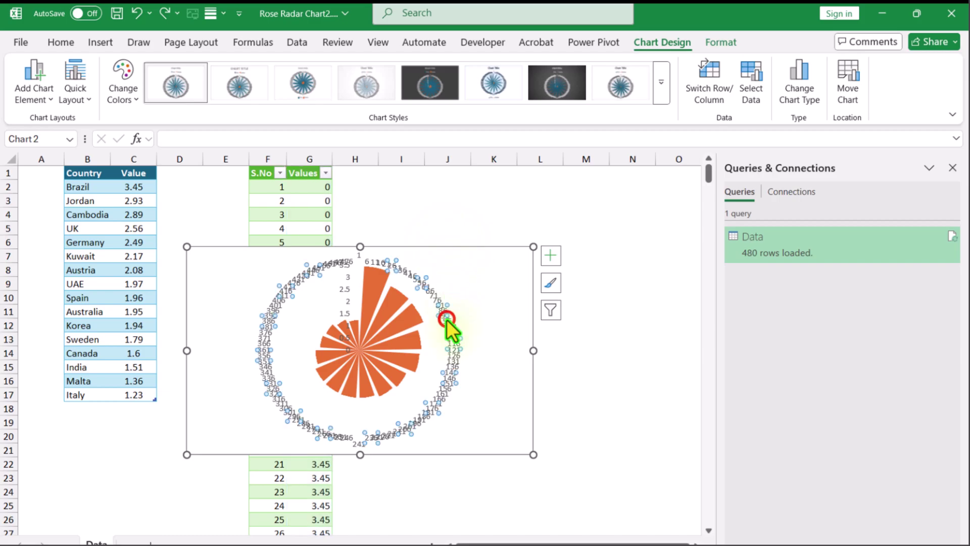
key(Delete)
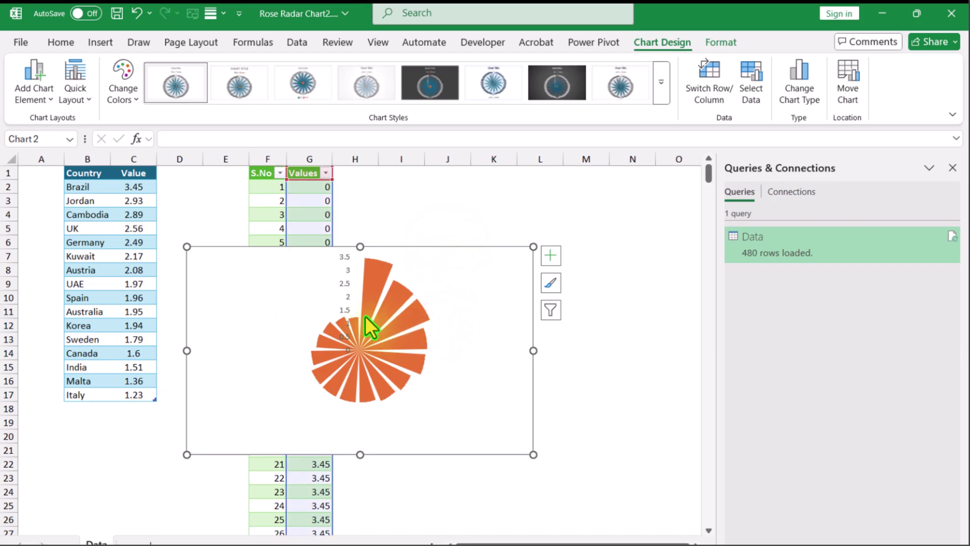
click(347, 286)
key(Delete)
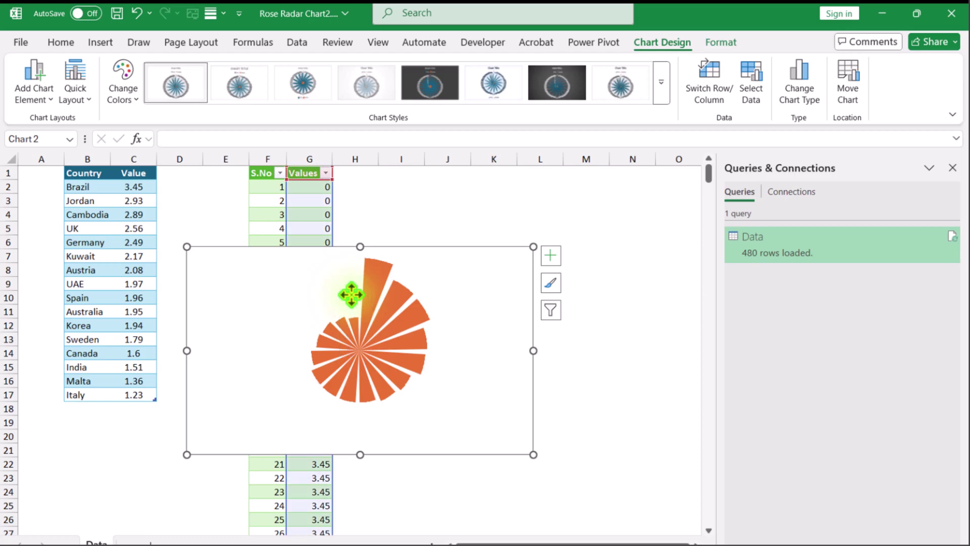
click(349, 293)
drag(533, 454, 609, 519)
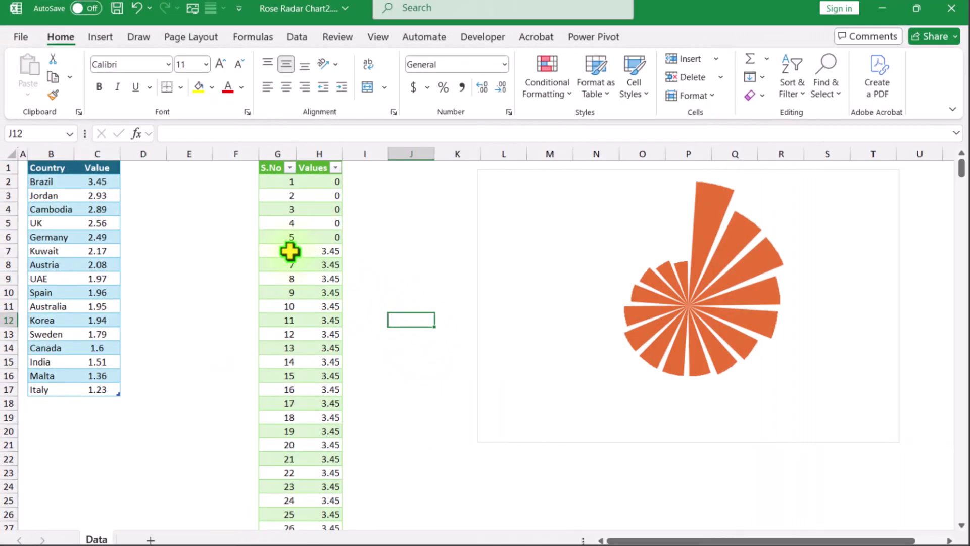
click(141, 168)
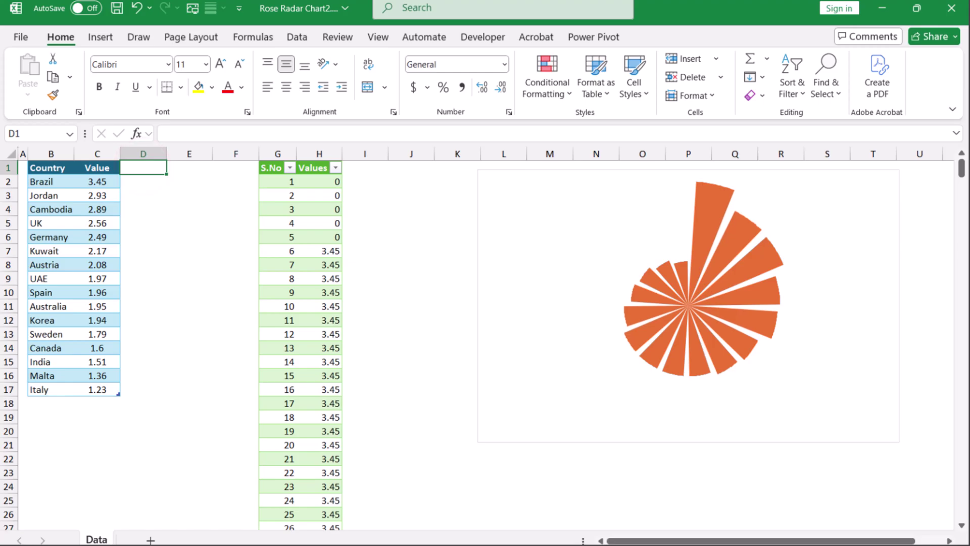
text(%)
key(Return)
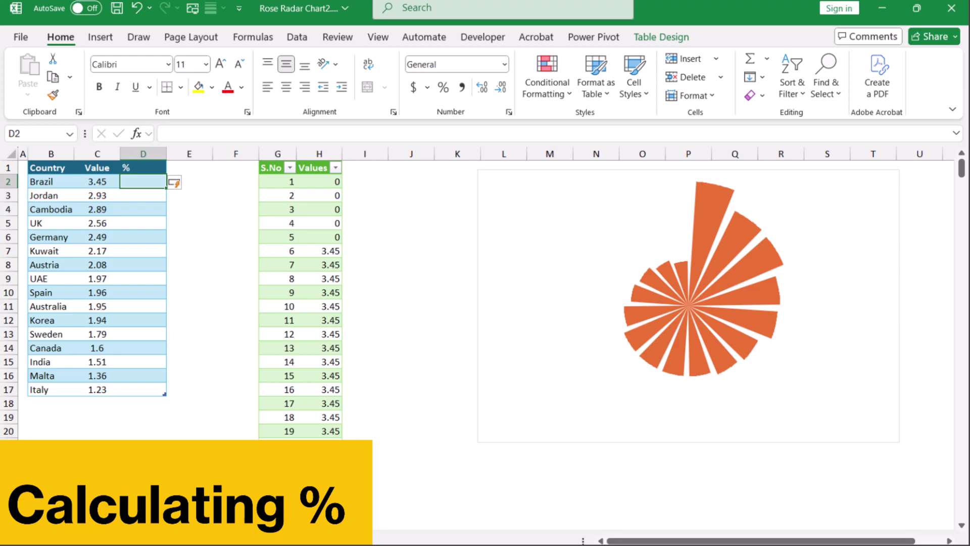
text(=)
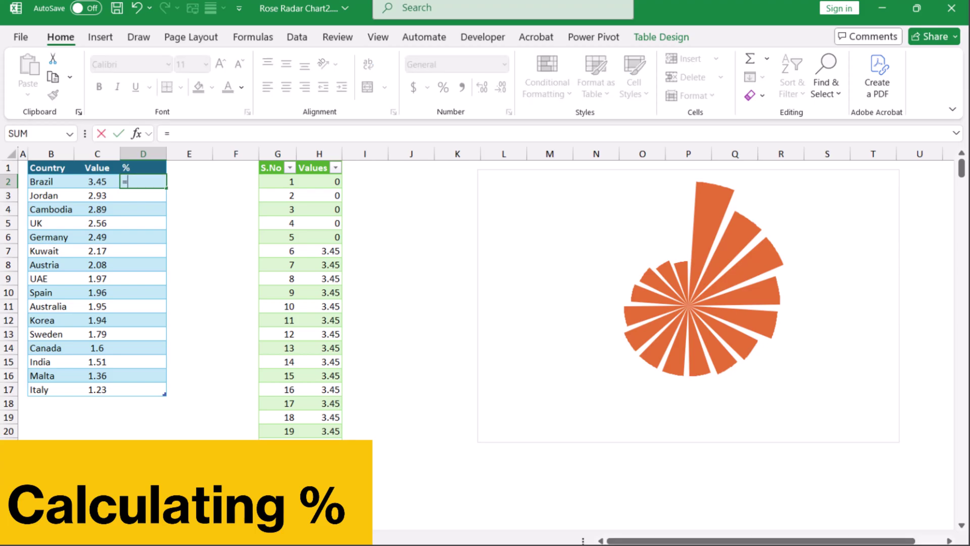
click(98, 183)
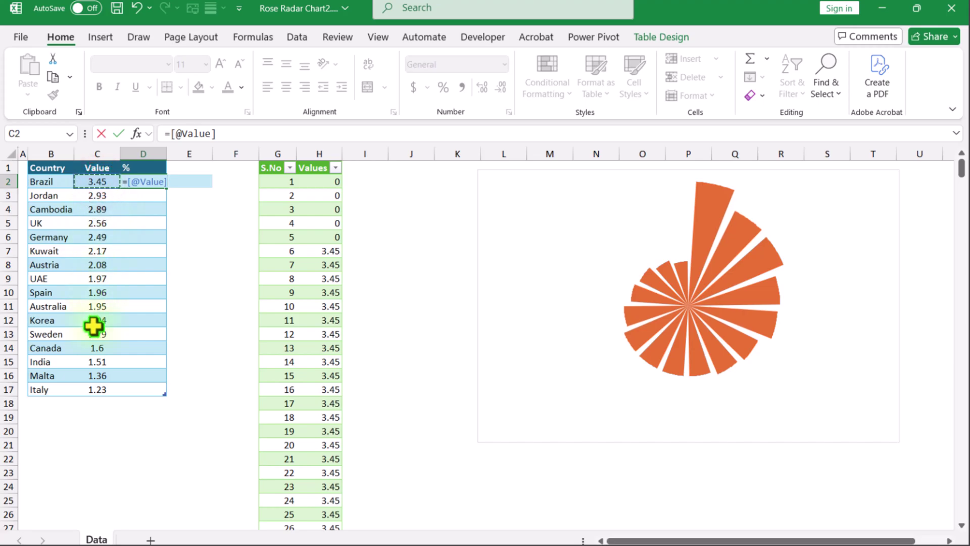
text(/sum)
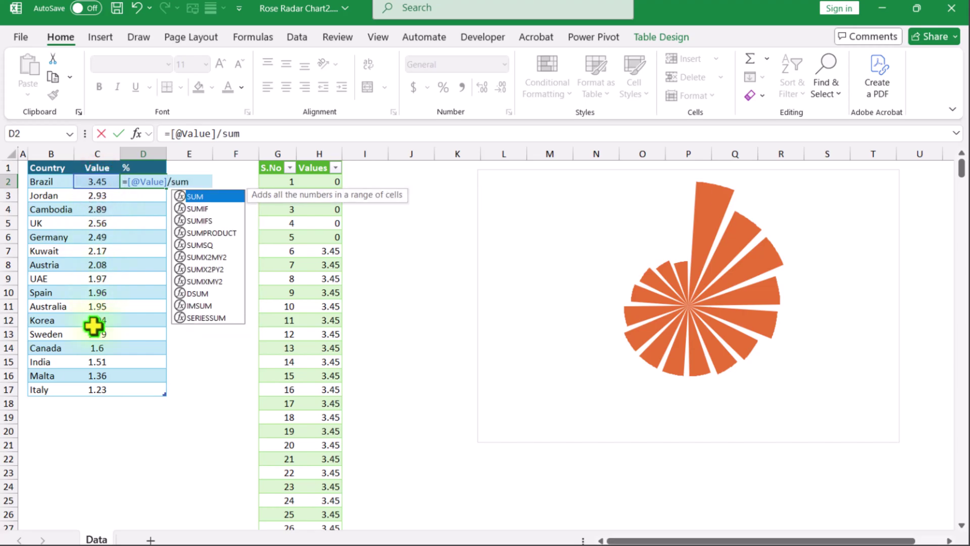
text(()
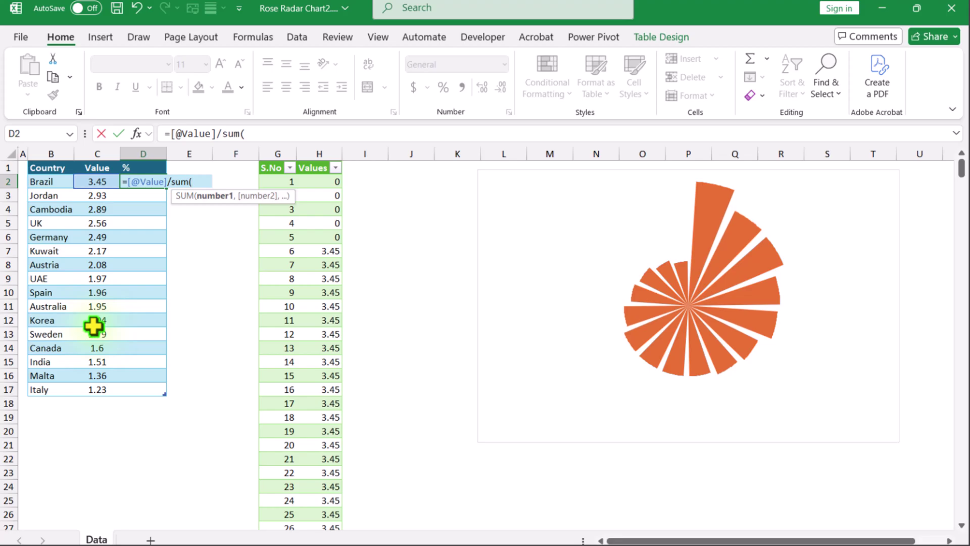
click(105, 163)
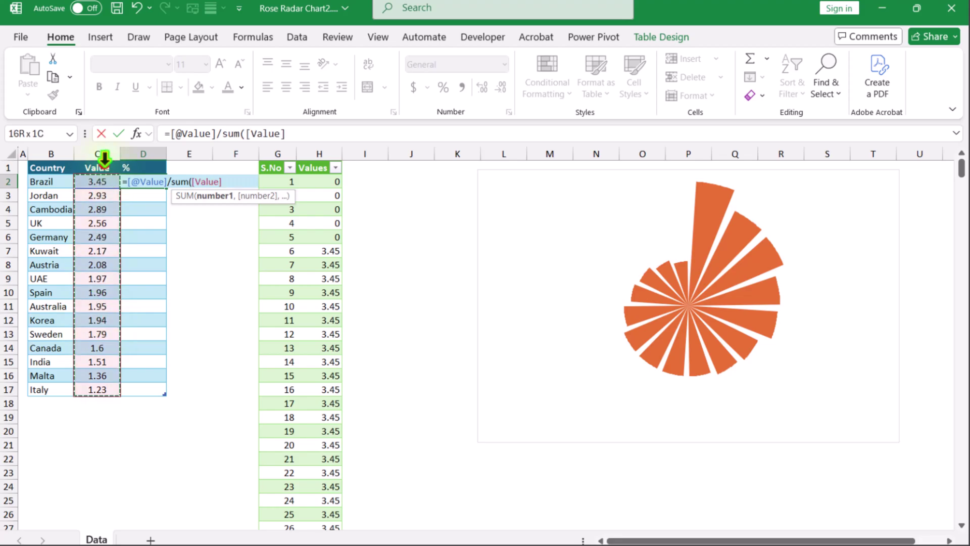
text())
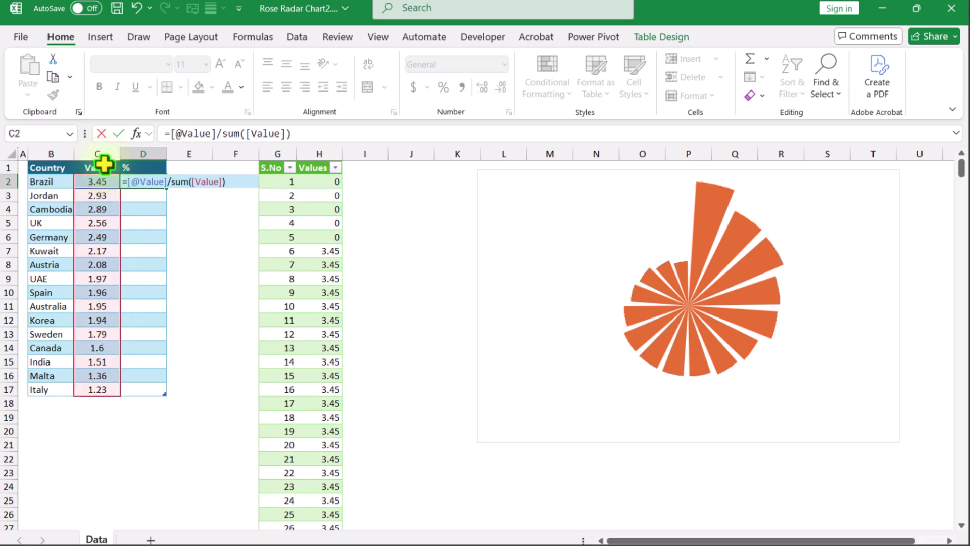
key(Return)
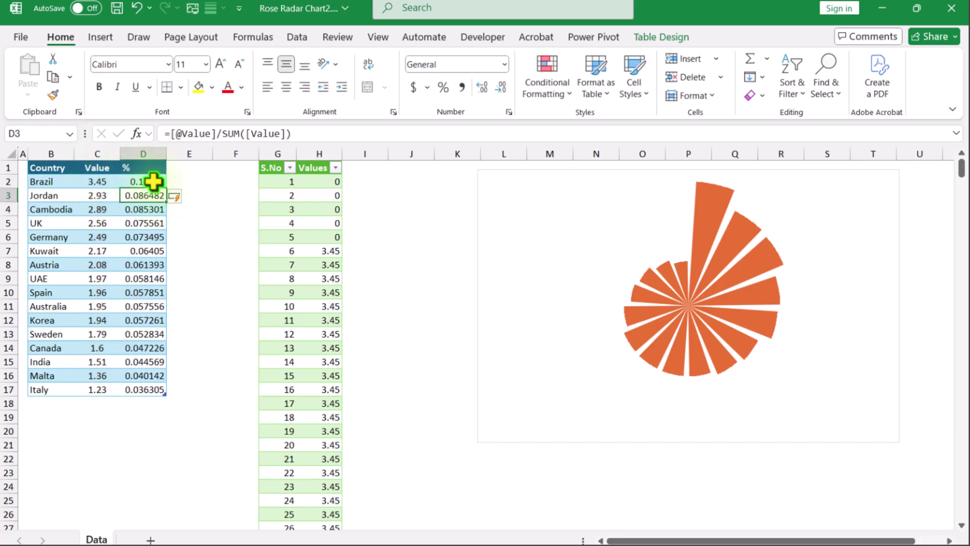
Step: Format the % column values in D2:D17 as percentages with one decimal place
drag(153, 180, 154, 388)
click(443, 87)
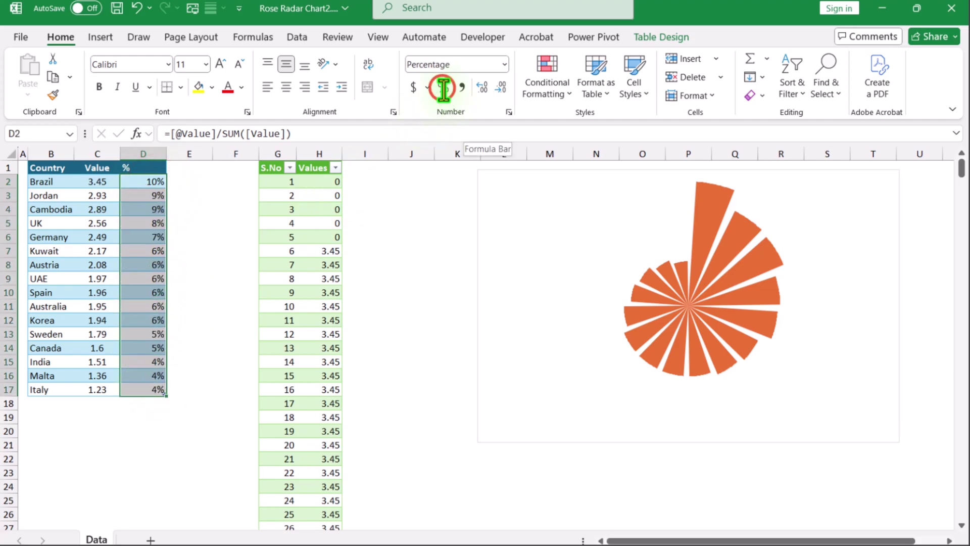
click(483, 87)
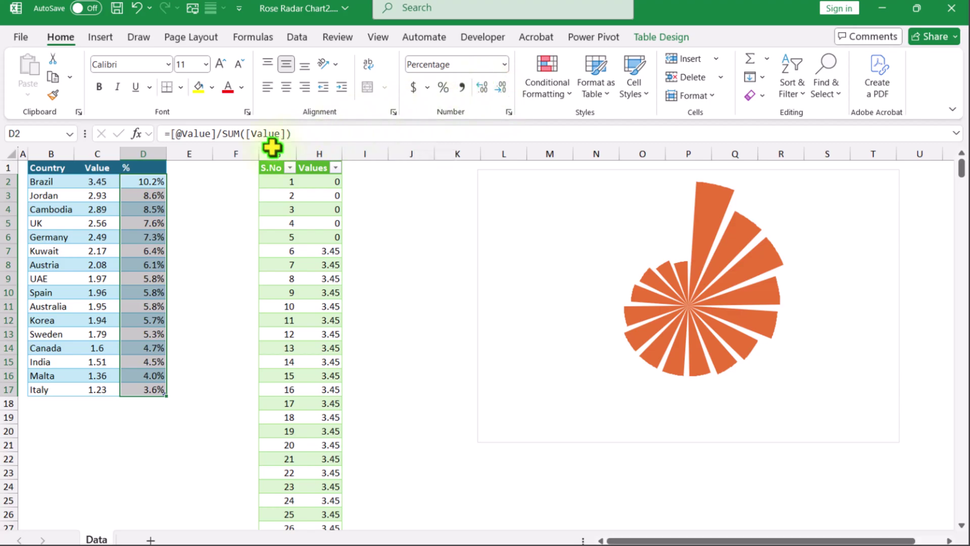
Step: Add a Data Label column to the country table in cell E1
click(192, 169)
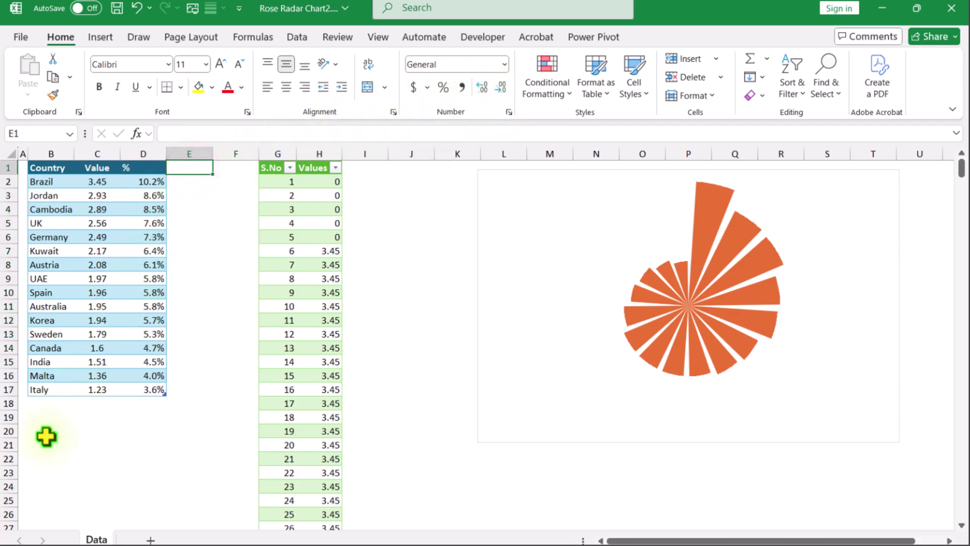
text(Data Label)
key(Return)
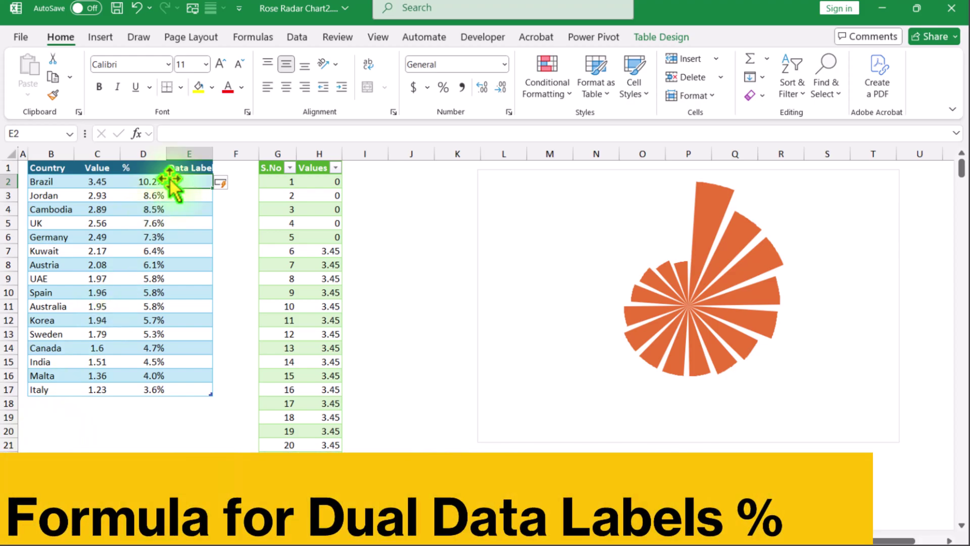
click(218, 134)
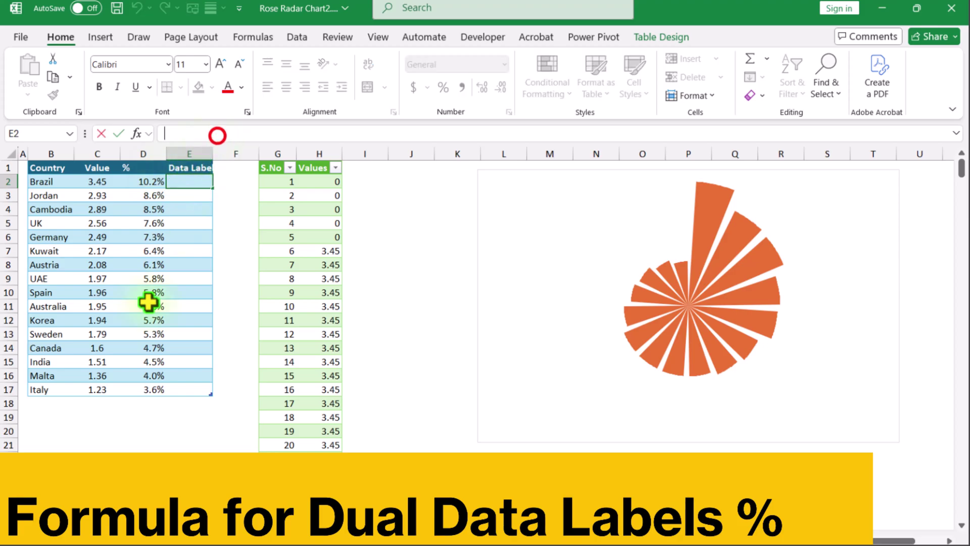
text(=)
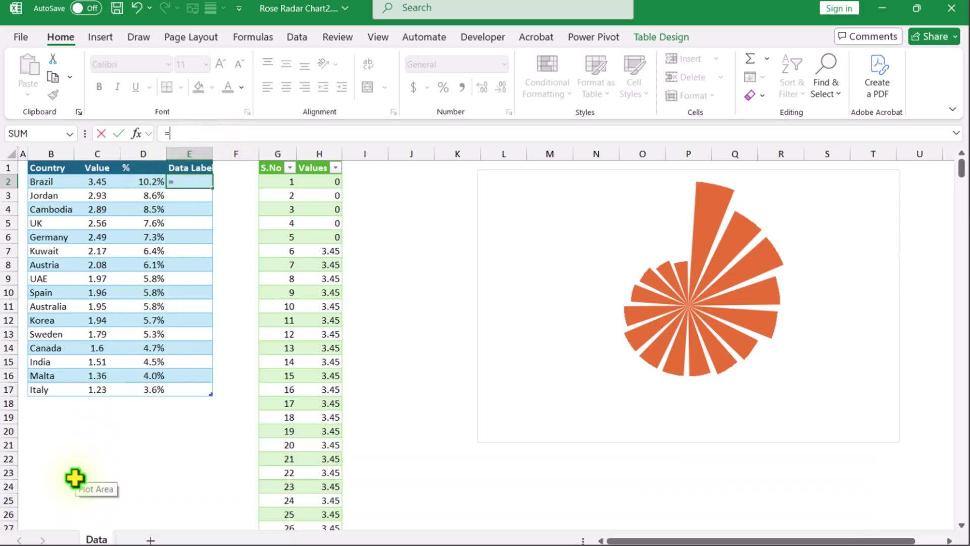
text(Tex)
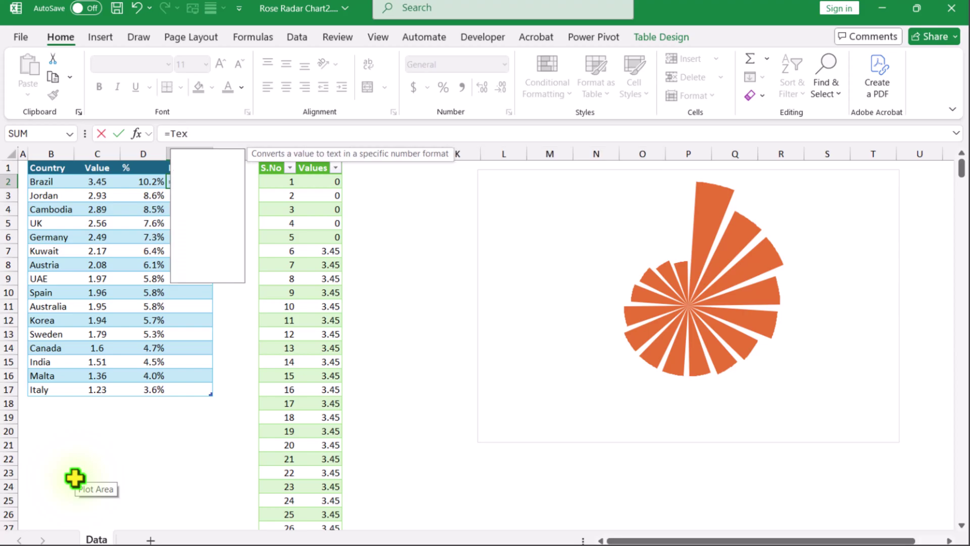
text(tjoin()
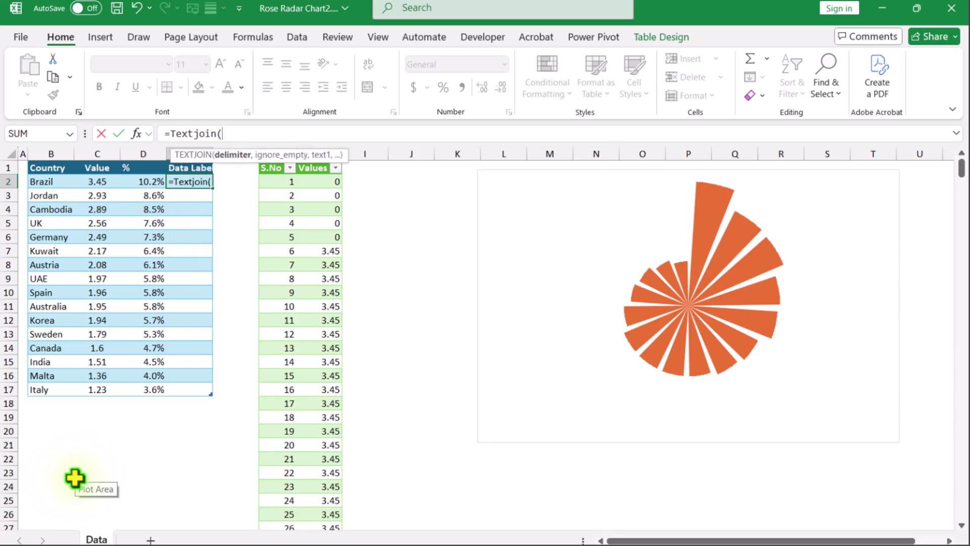
text(char()
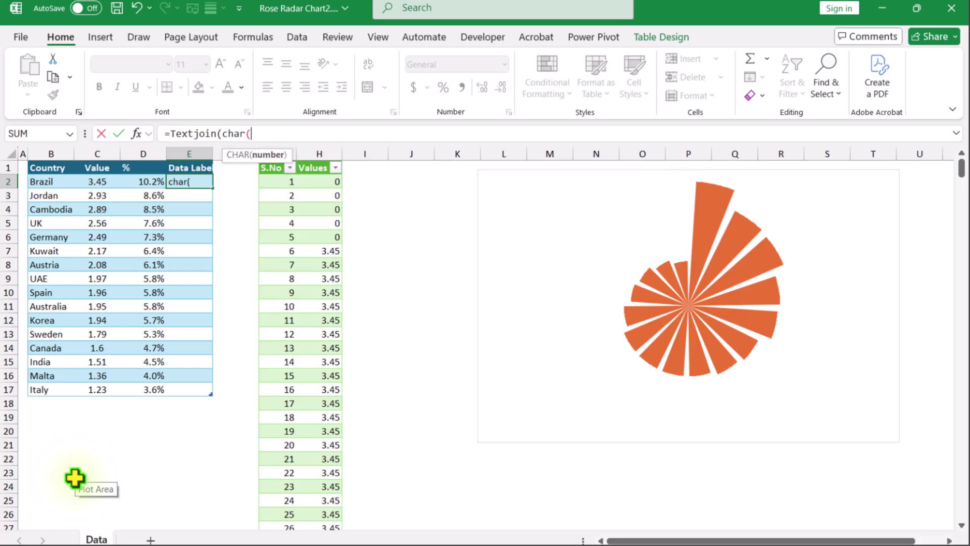
text(10),)
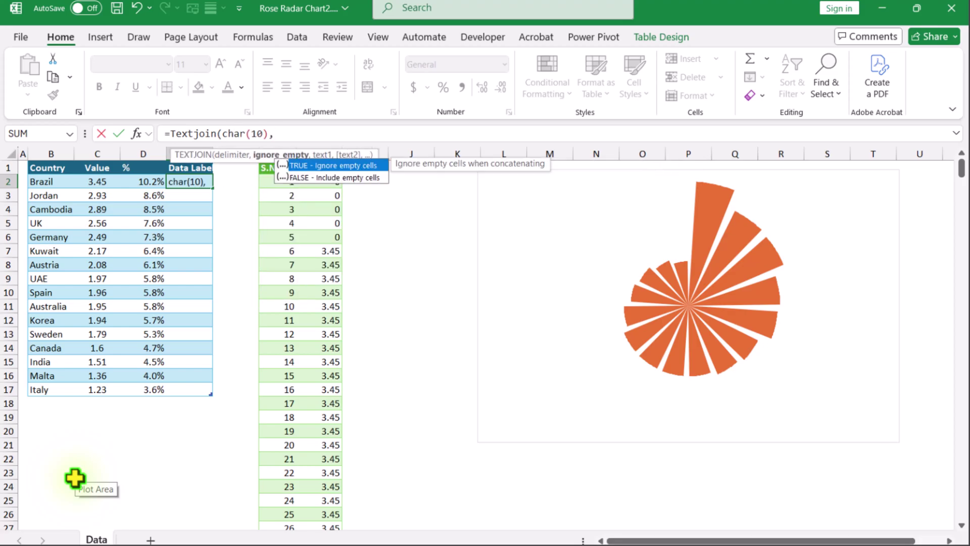
text(rue,)
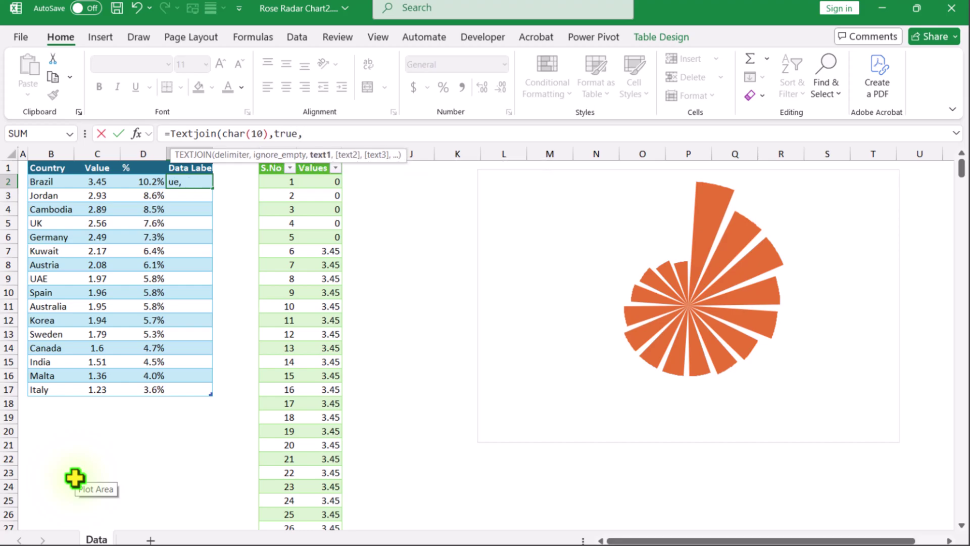
click(59, 182)
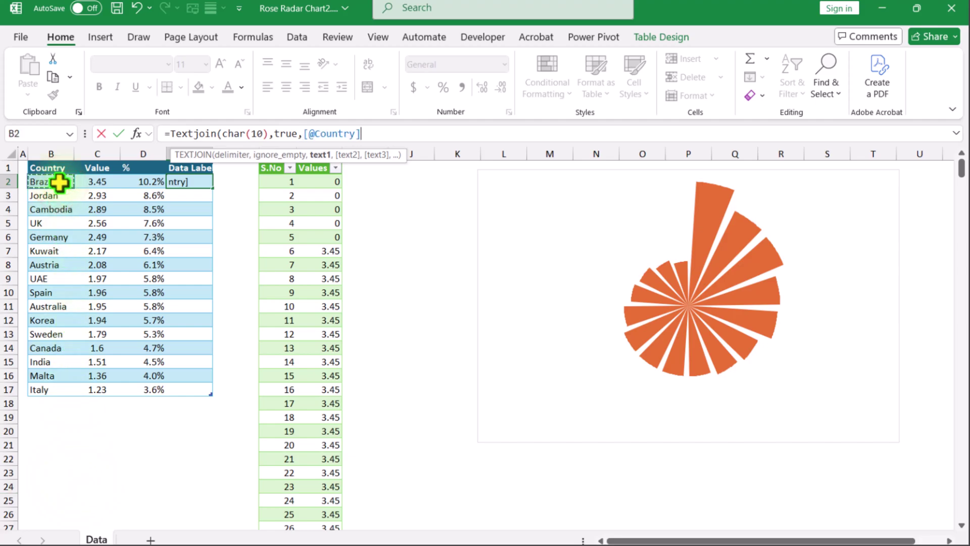
text(,)
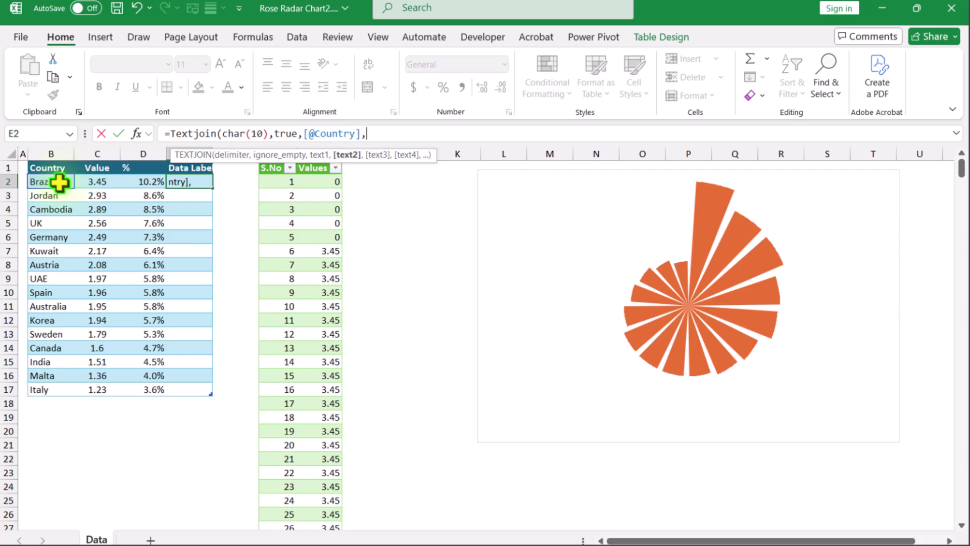
text(Text)
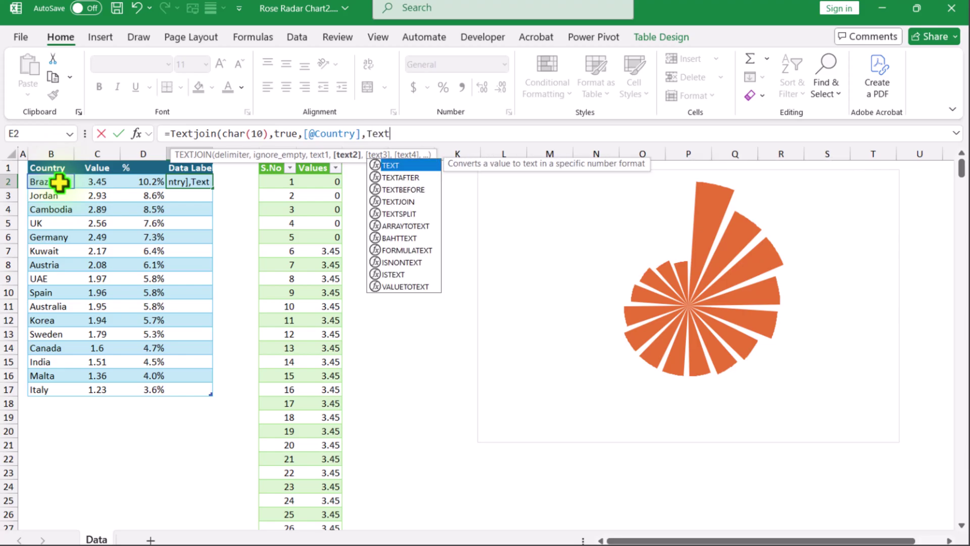
text(()
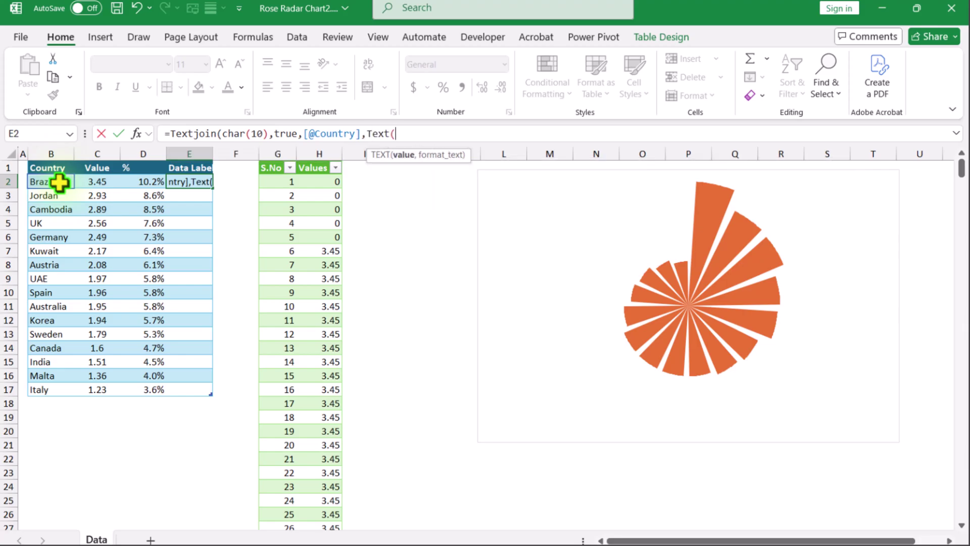
click(95, 185)
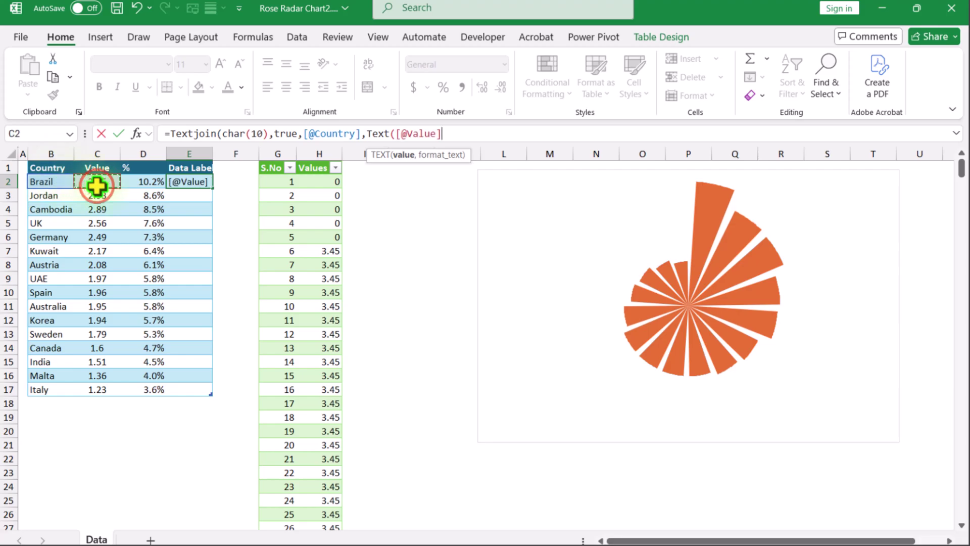
text(,")
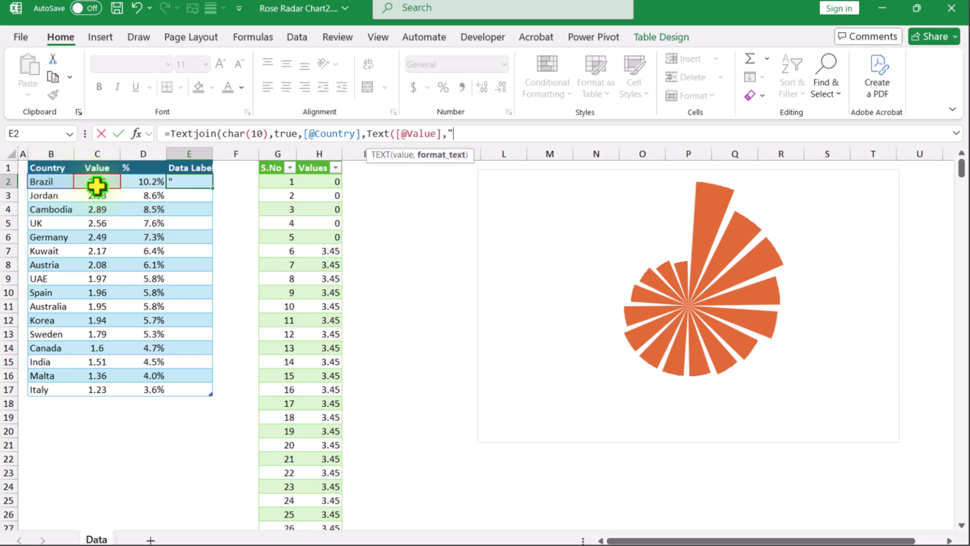
text(0.00"))
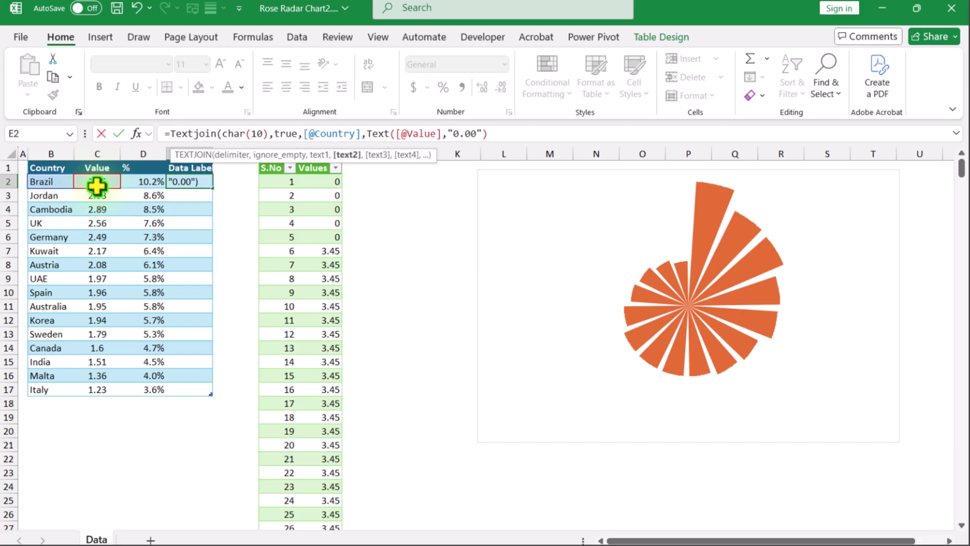
text(,)
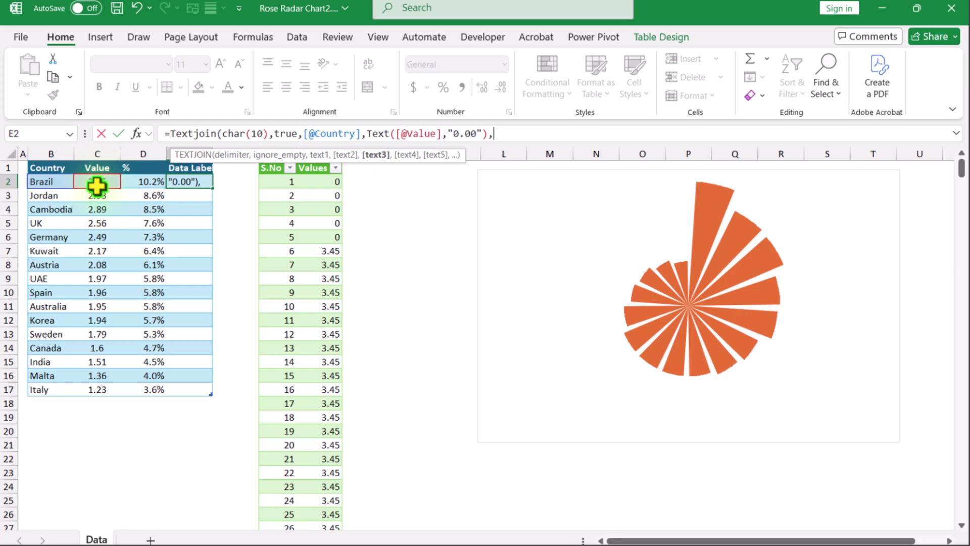
Step: Add TEXT([@[%]],"0.00%") as the third text argument and complete the TEXTJOIN formula to fill the Data Label column
text(Text)
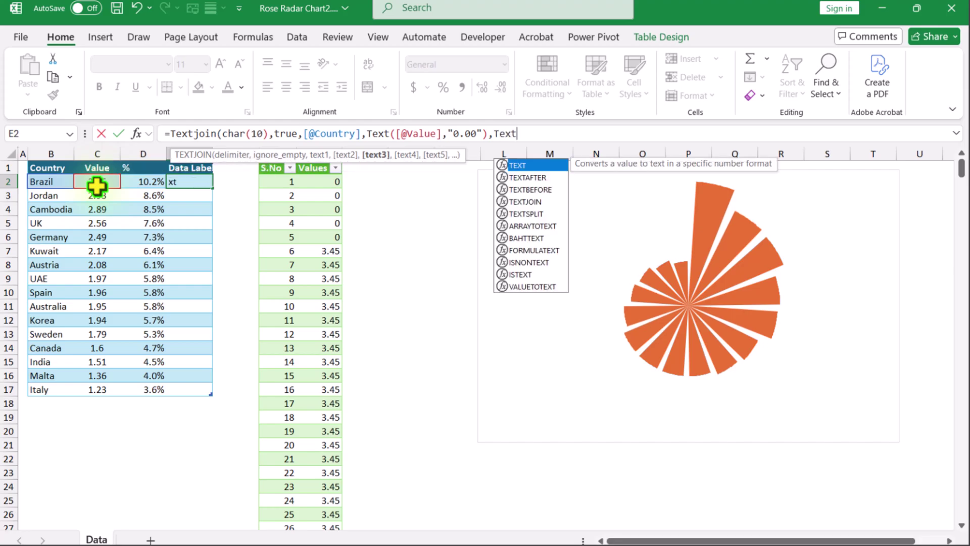
text(()
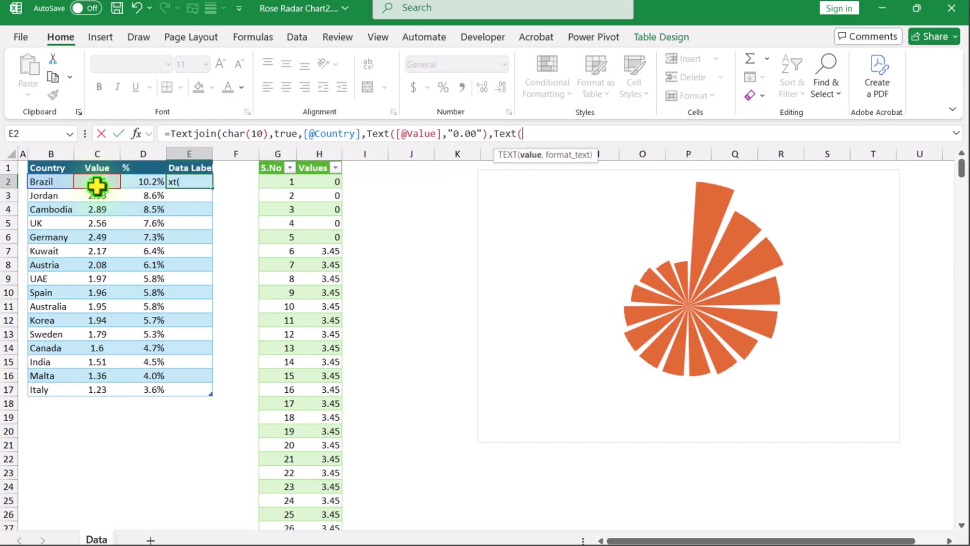
click(145, 183)
text(,)
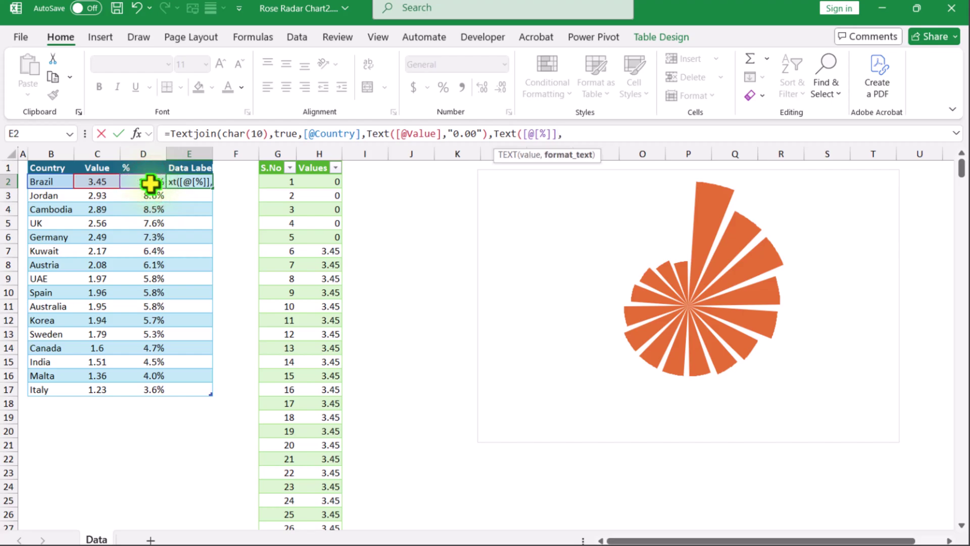
text("0.00%)
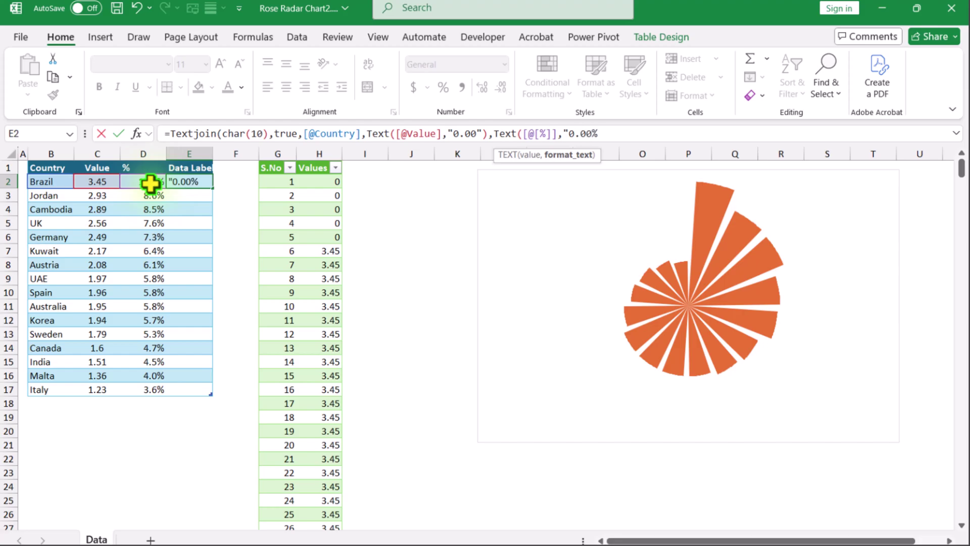
text("))
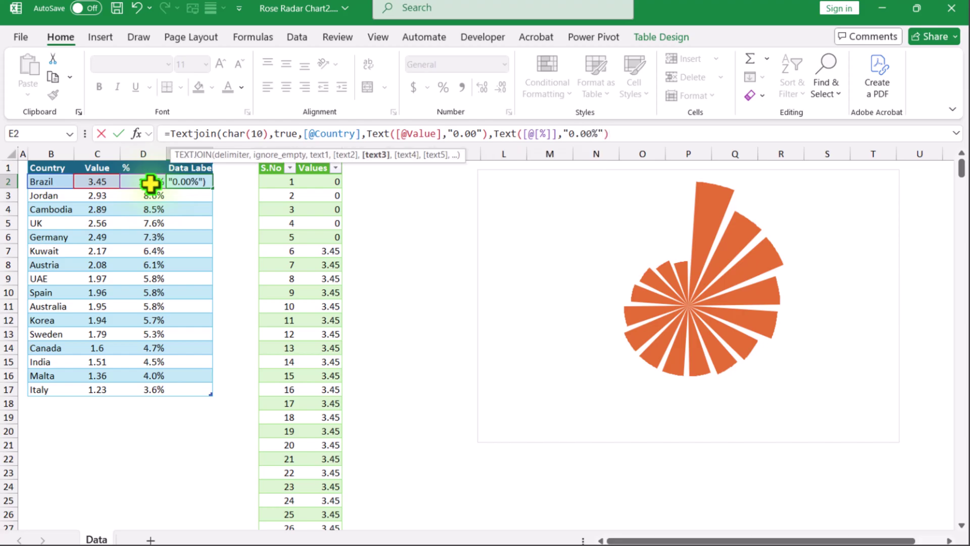
text())
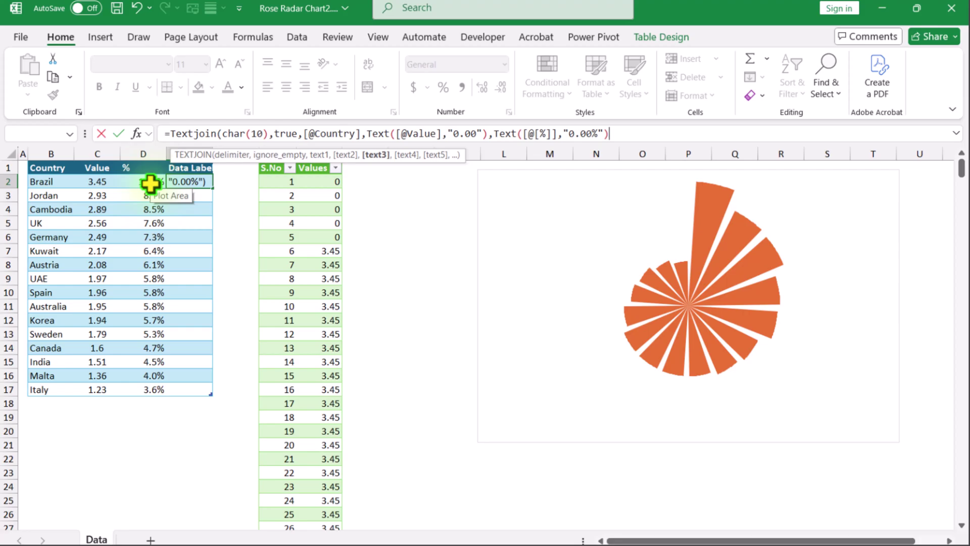
key(Return)
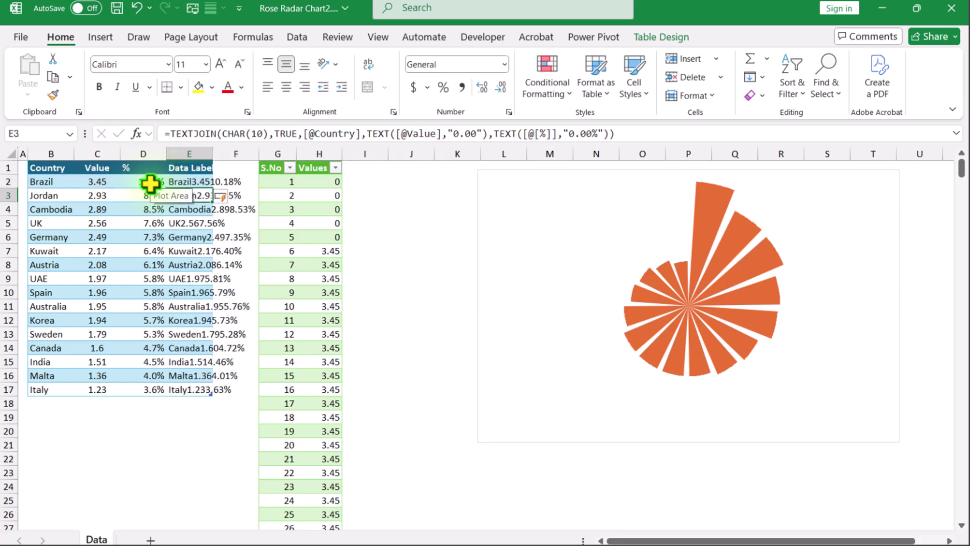
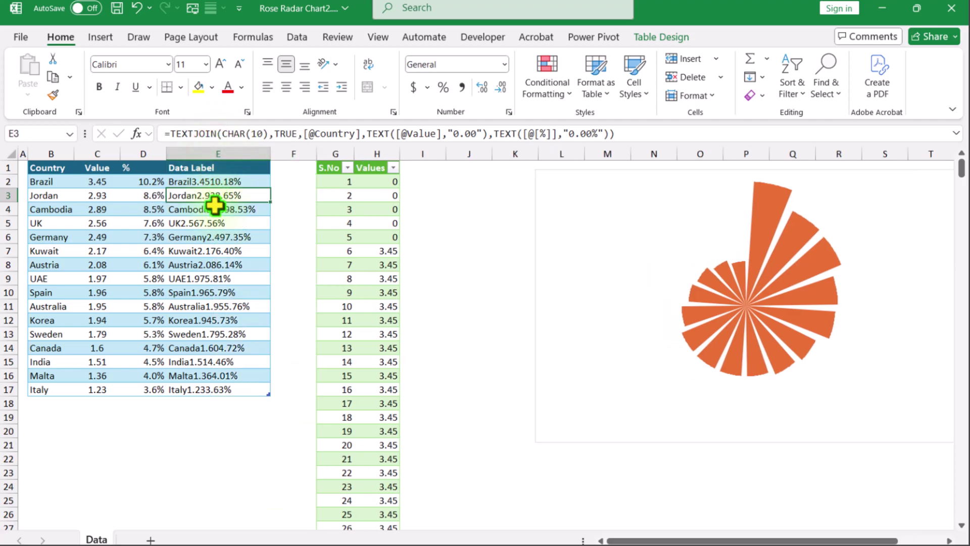
Step: Try text wrapping on cell E2 of the Data Label column
click(218, 184)
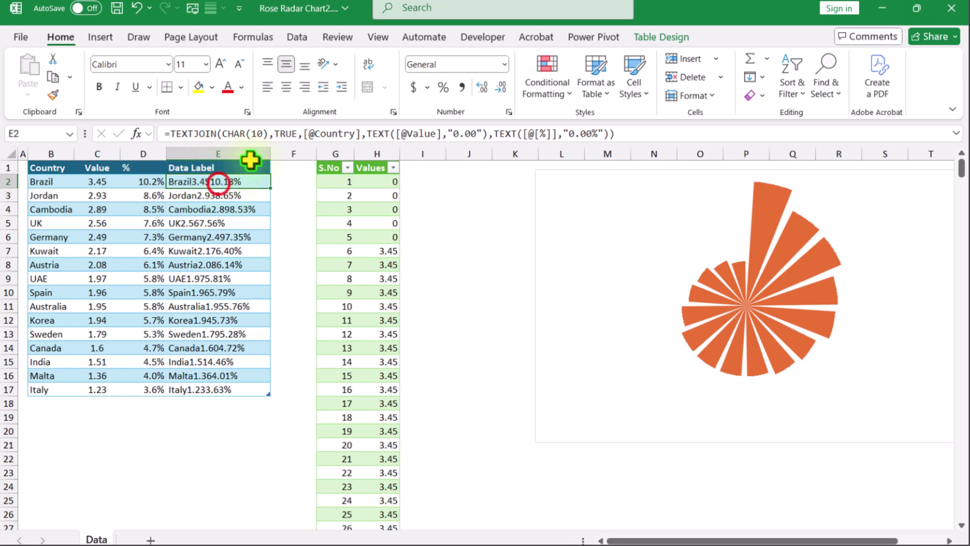
click(368, 70)
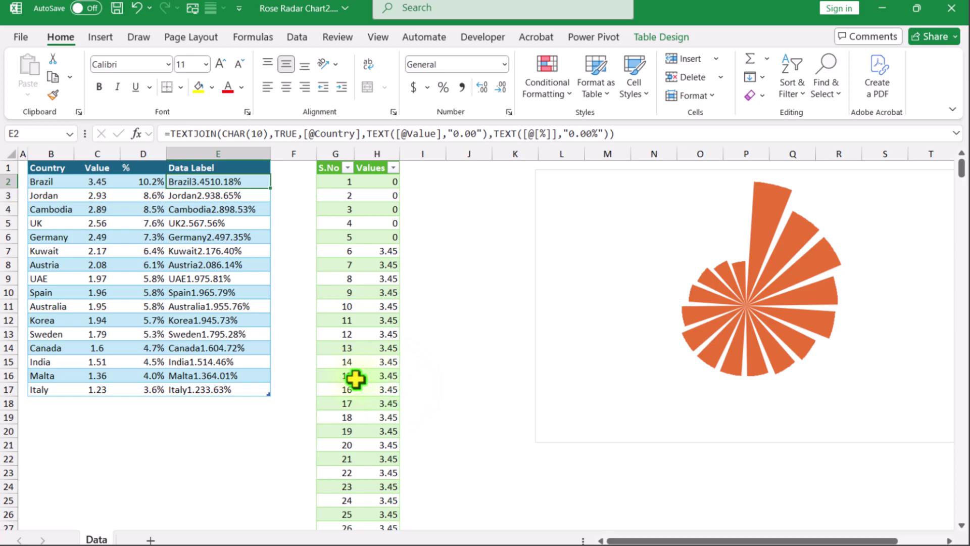
Step: Add a Data Label column in I1 beside the Values column of the S.No table
click(424, 168)
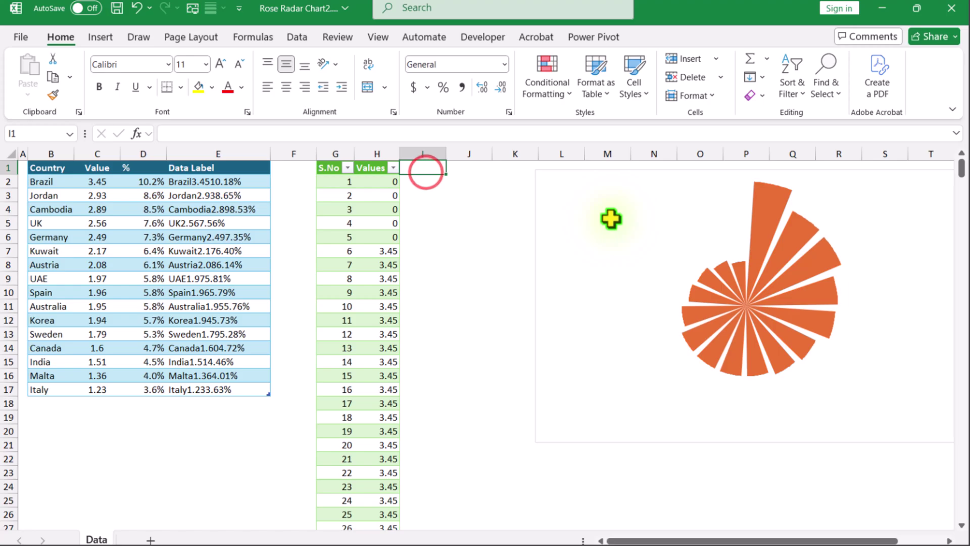
text(Data Label)
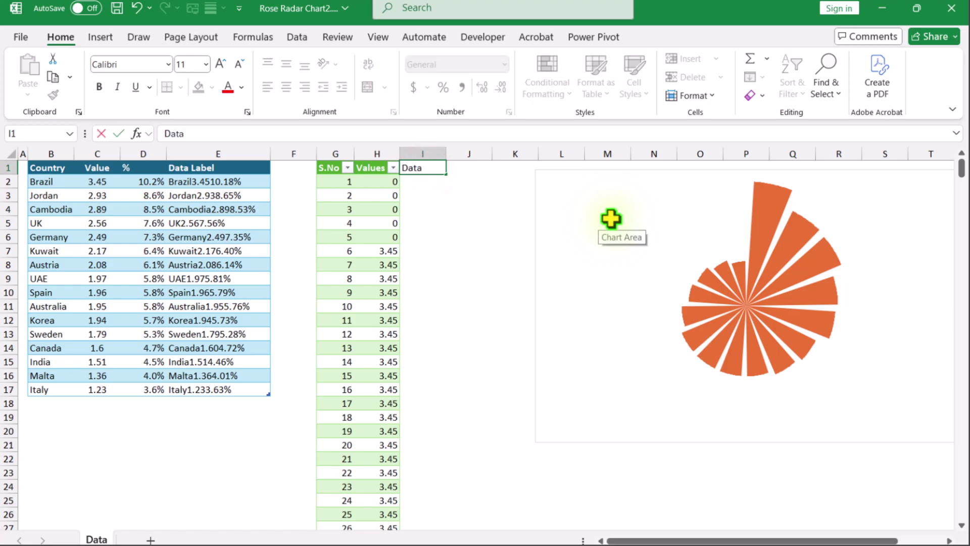
key(Return)
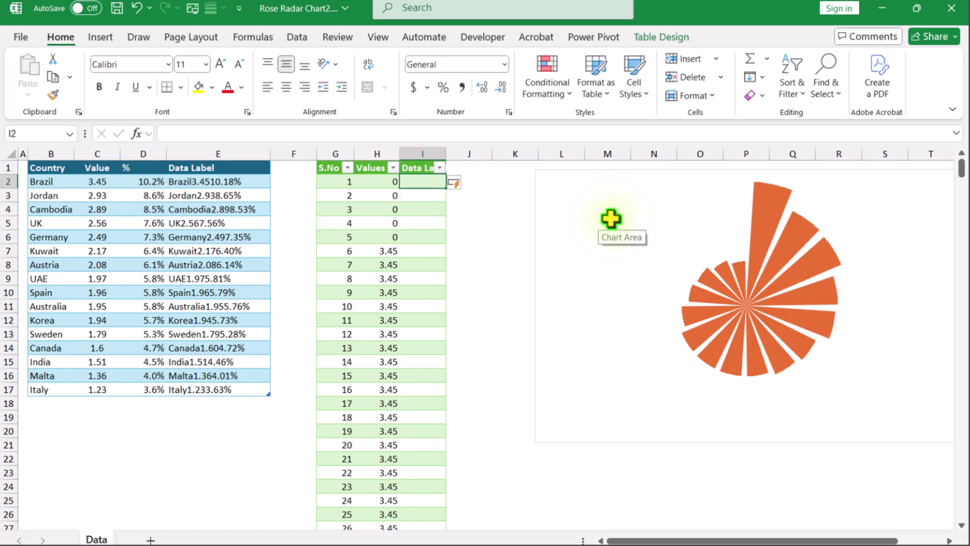
click(352, 133)
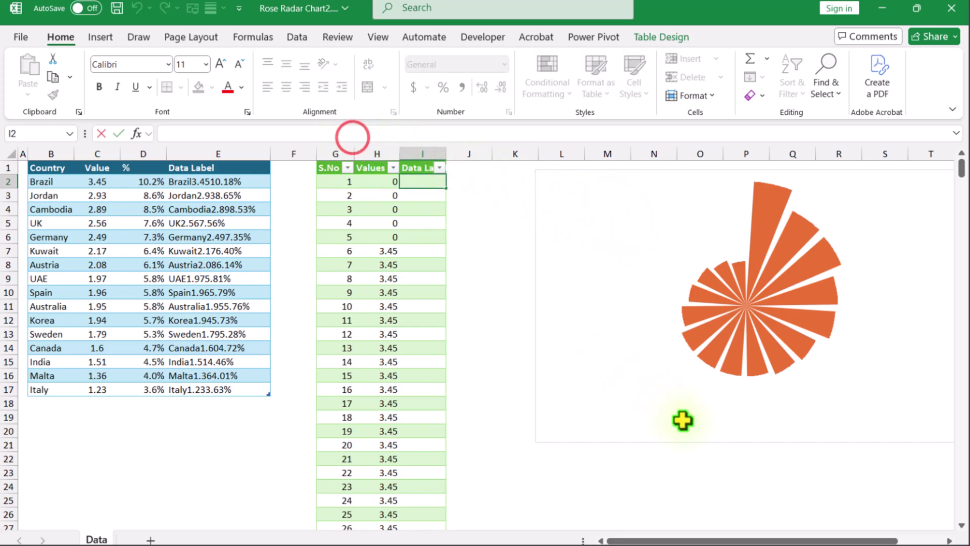
text(=xloo)
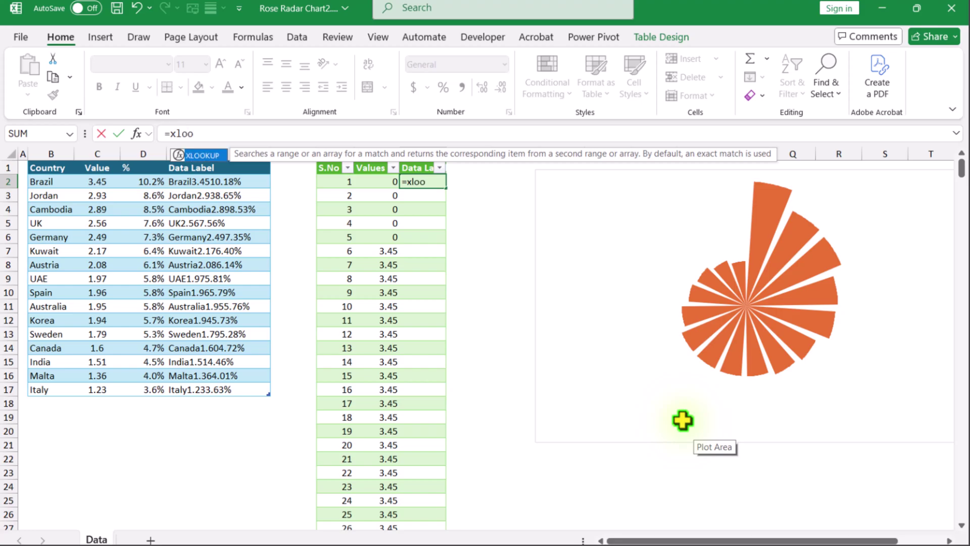
text(kup()
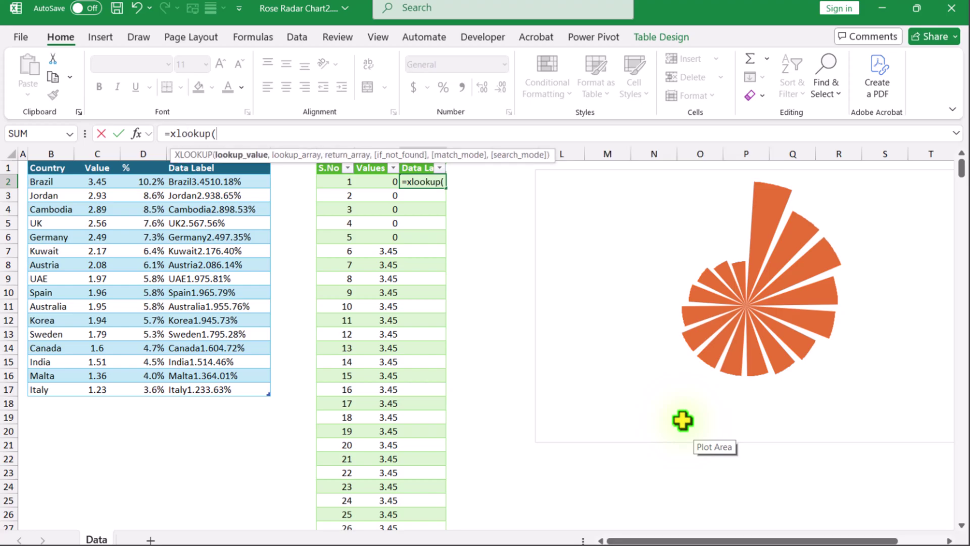
click(374, 187)
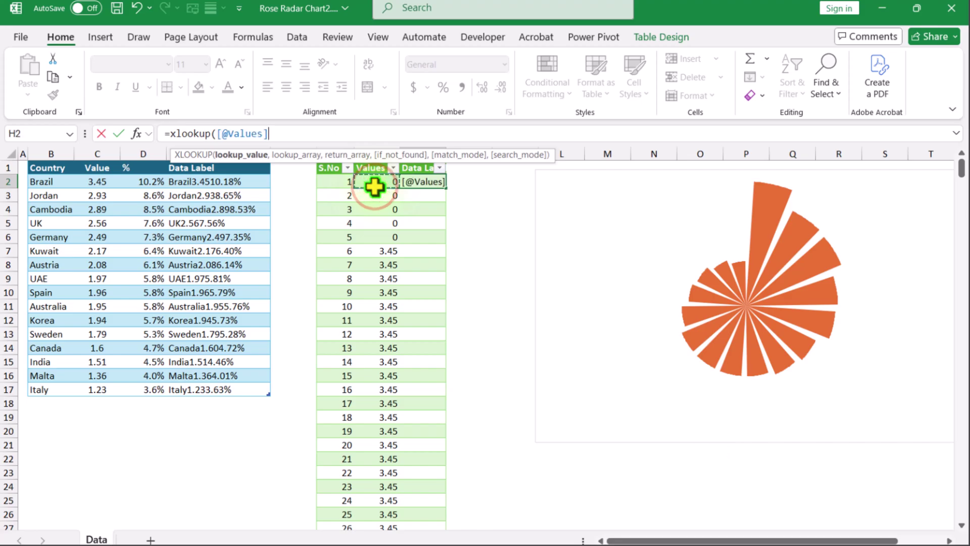
text(,)
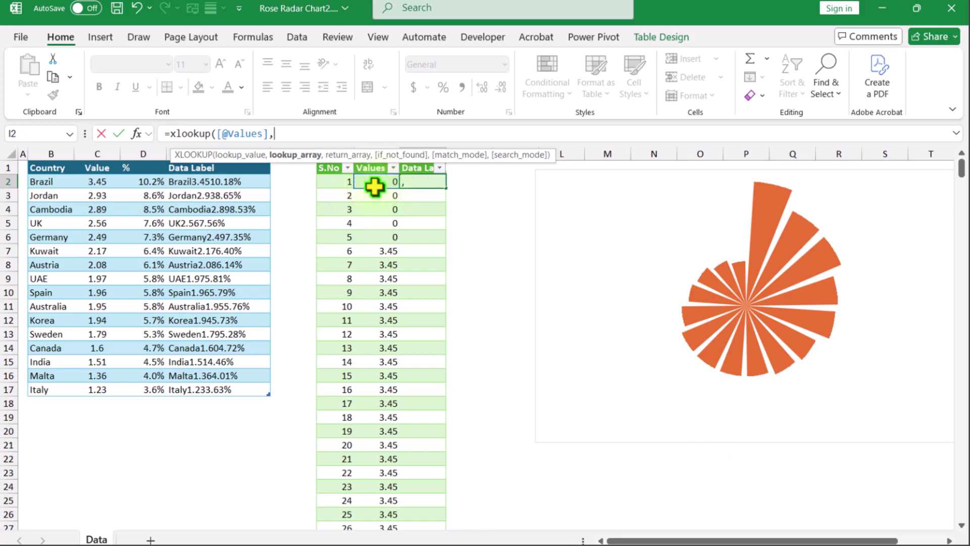
click(93, 158)
text(,)
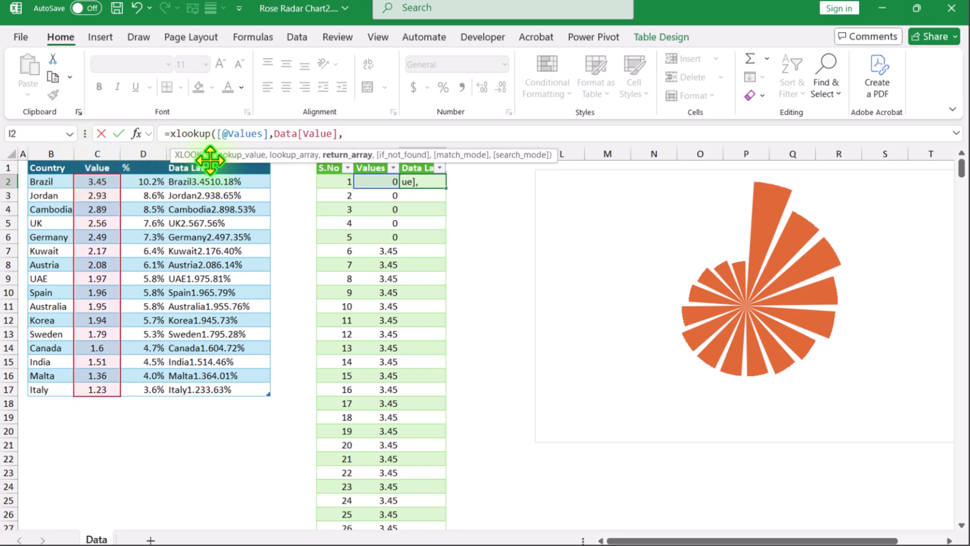
Step: Add Data[Data Label] as the return array and "" as the not-found value, and complete the XLOOKUP formula
drag(209, 155, 207, 145)
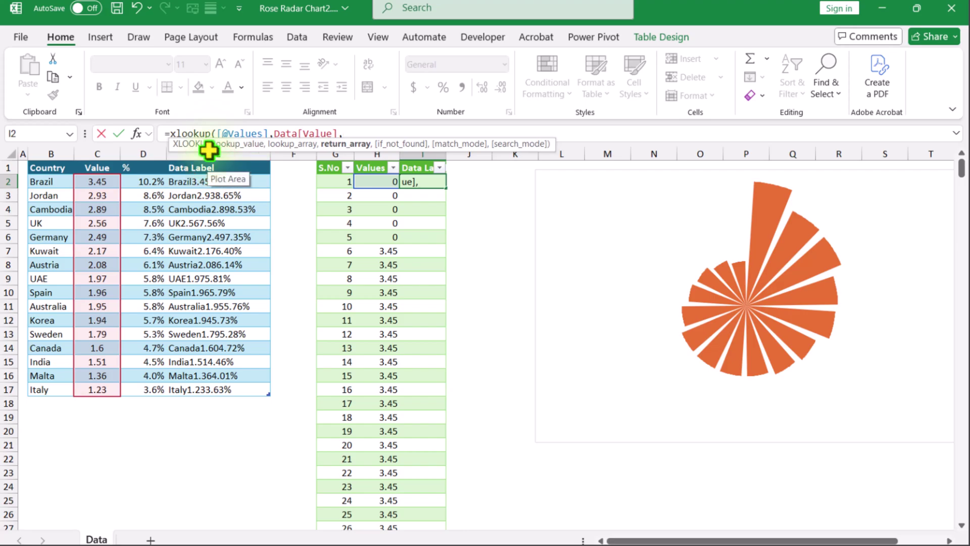
click(209, 151)
text(,)
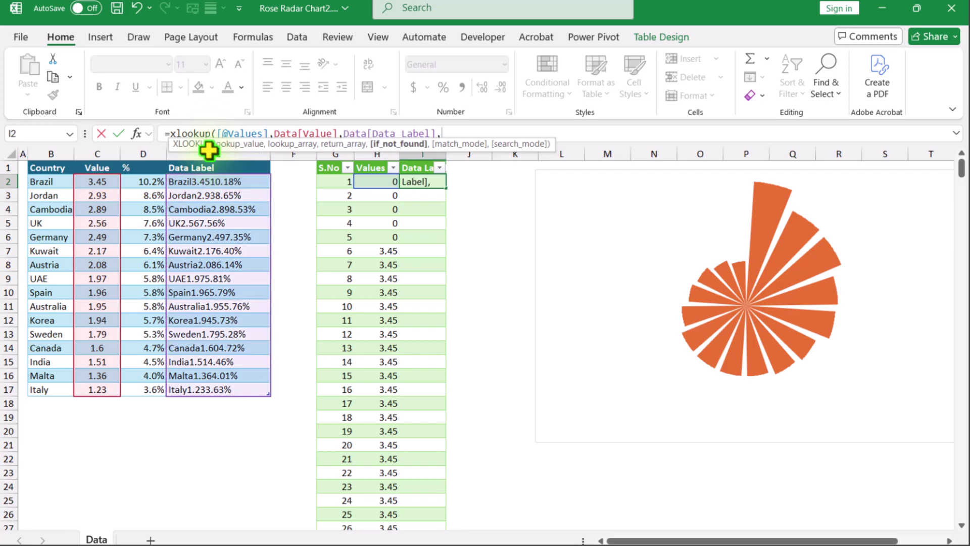
text(""))
key(Return)
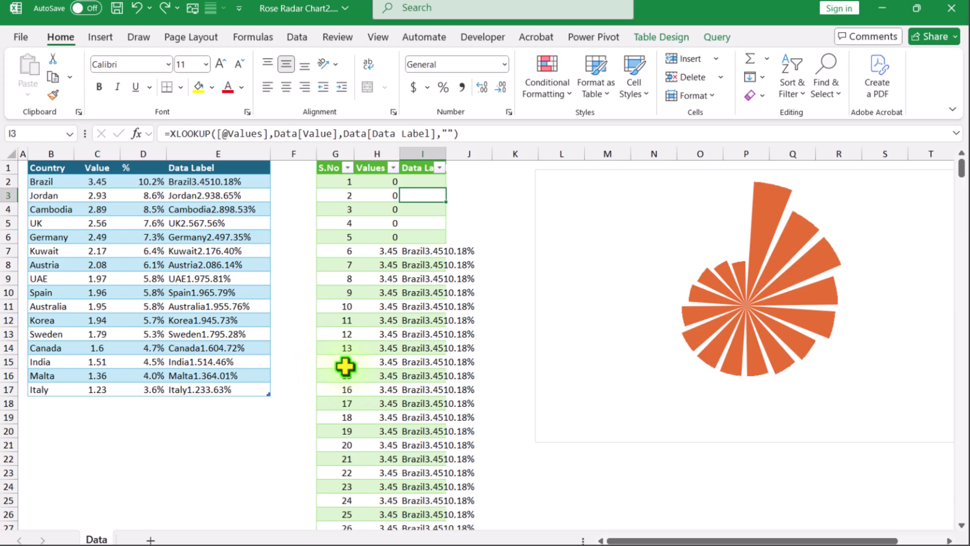
Step: Wrap the XLOOKUP in I2 in an IF with the condition [@[S.No]]=15, keeping the lookup as its true value
click(423, 183)
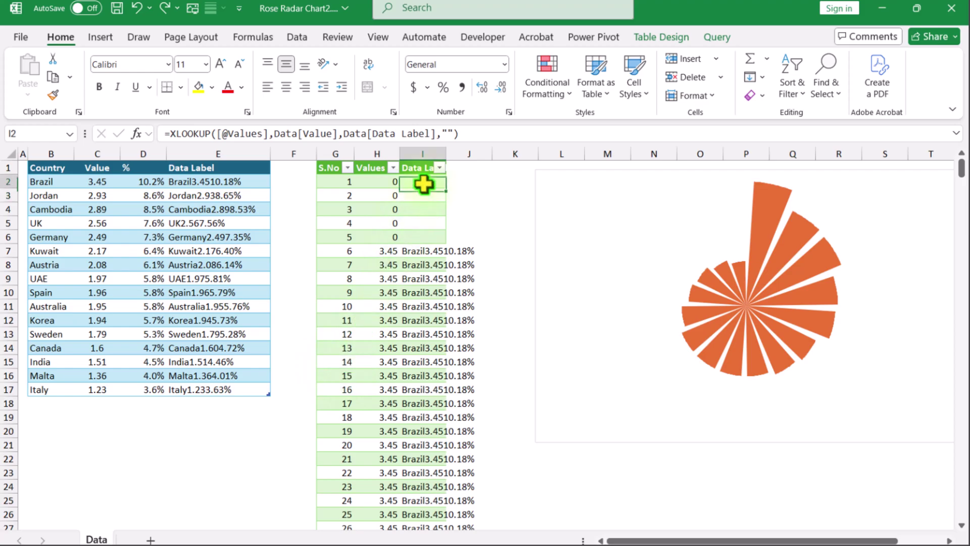
click(170, 134)
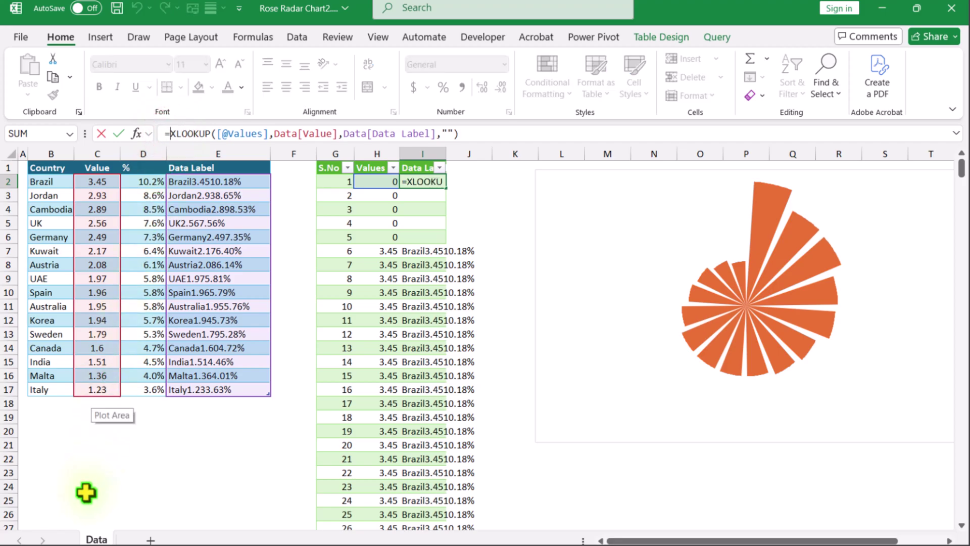
text(if()
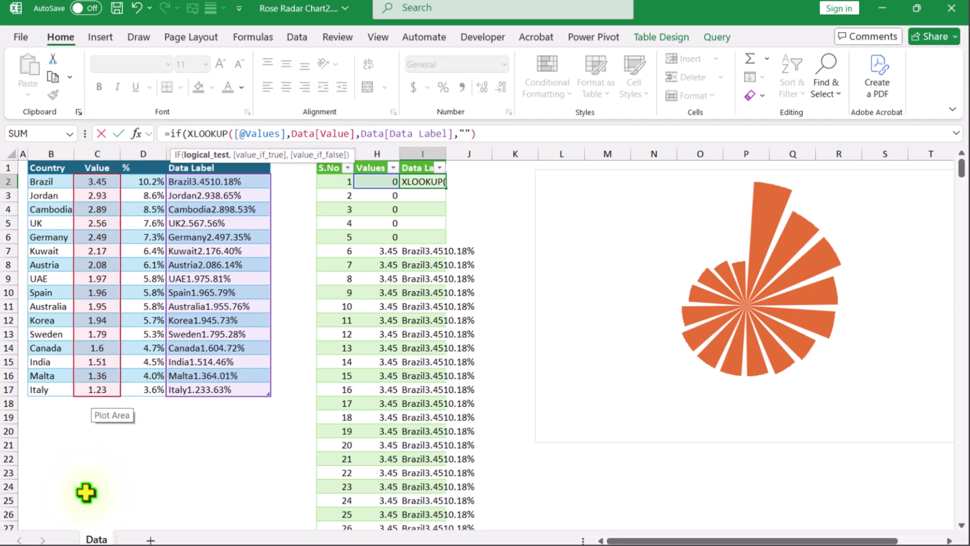
click(334, 182)
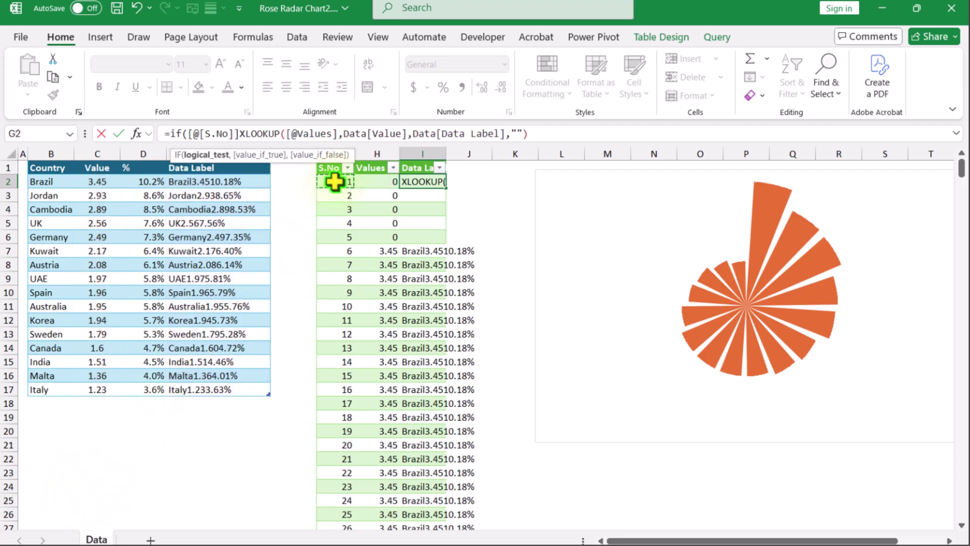
text(=15)
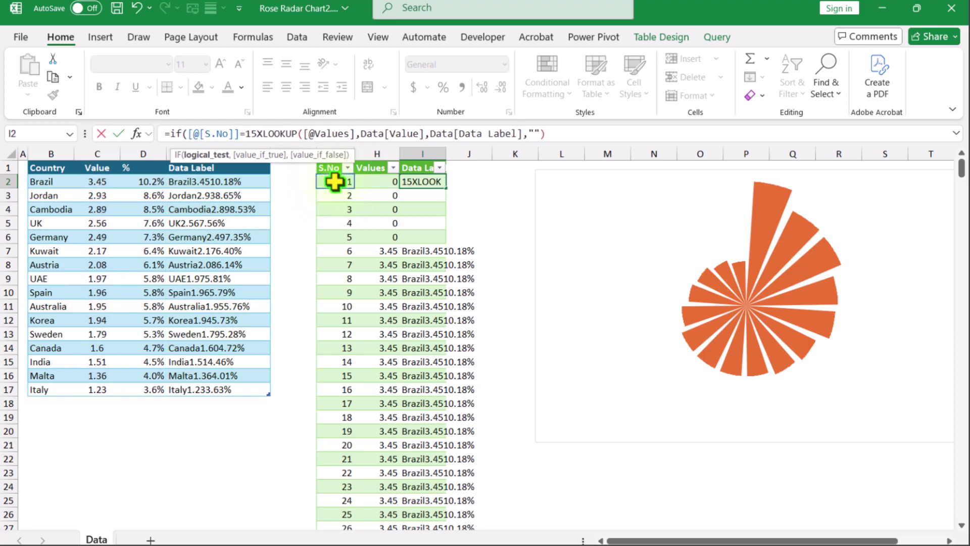
text(,)
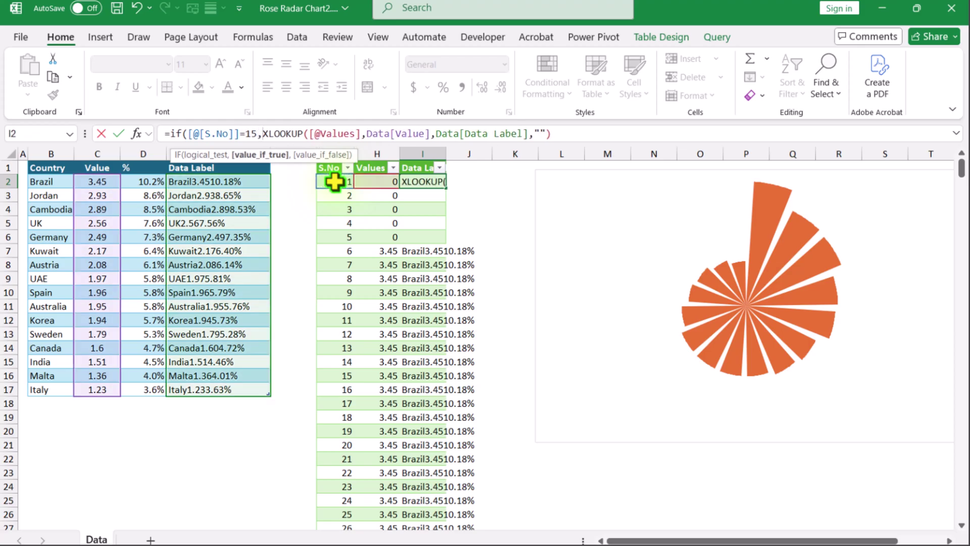
Step: Add "" as the false value of the IF formula and complete it for the whole Data Label column
drag(262, 134, 563, 138)
click(568, 135)
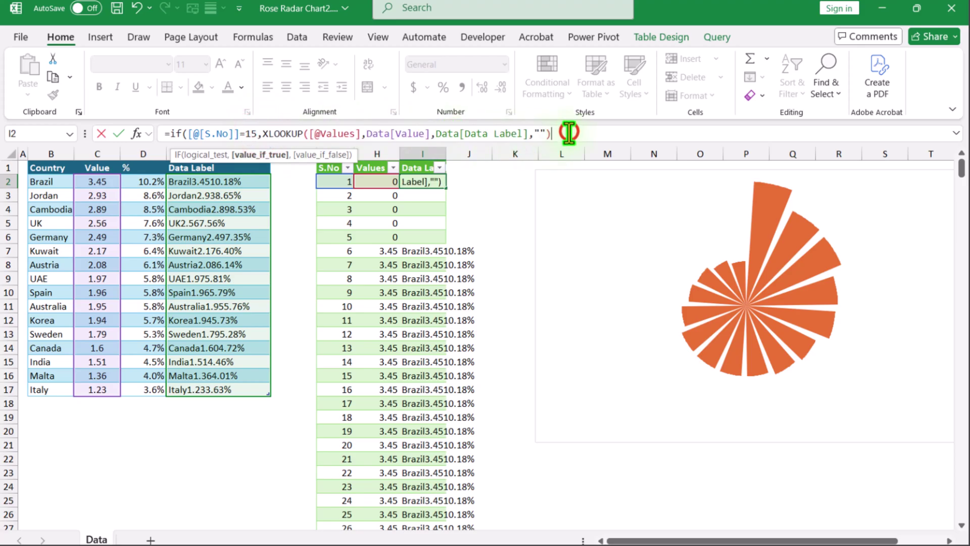
text(,)
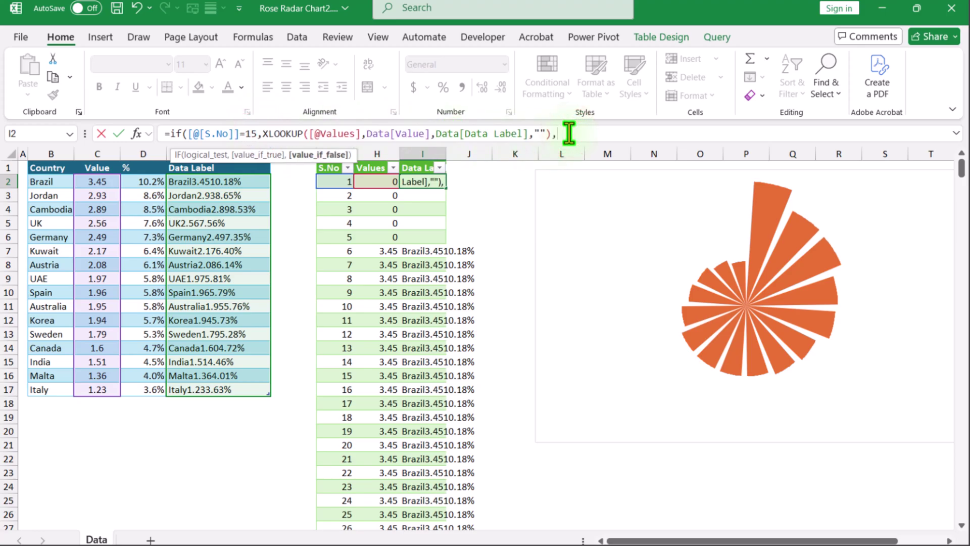
text(""))
key(Return)
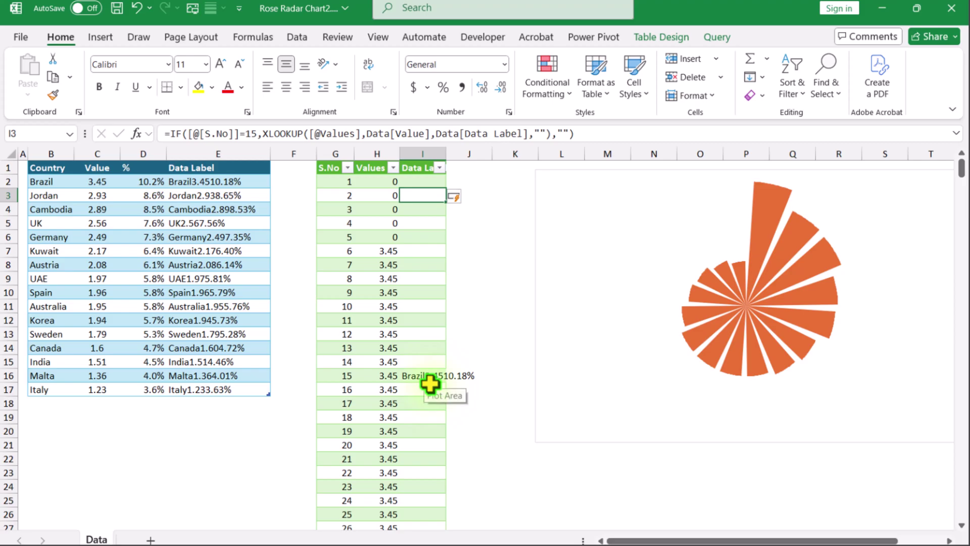
Step: Check the looked-up labels down the Data Label column and add data labels to the rose radar chart
scroll(430, 384, down, 9)
scroll(430, 384, down, 13)
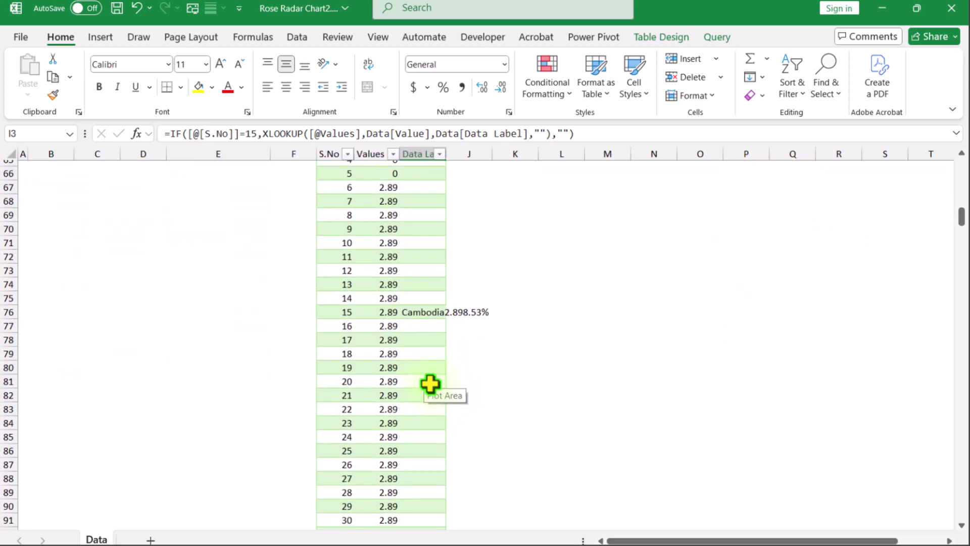
scroll(430, 384, up, 15)
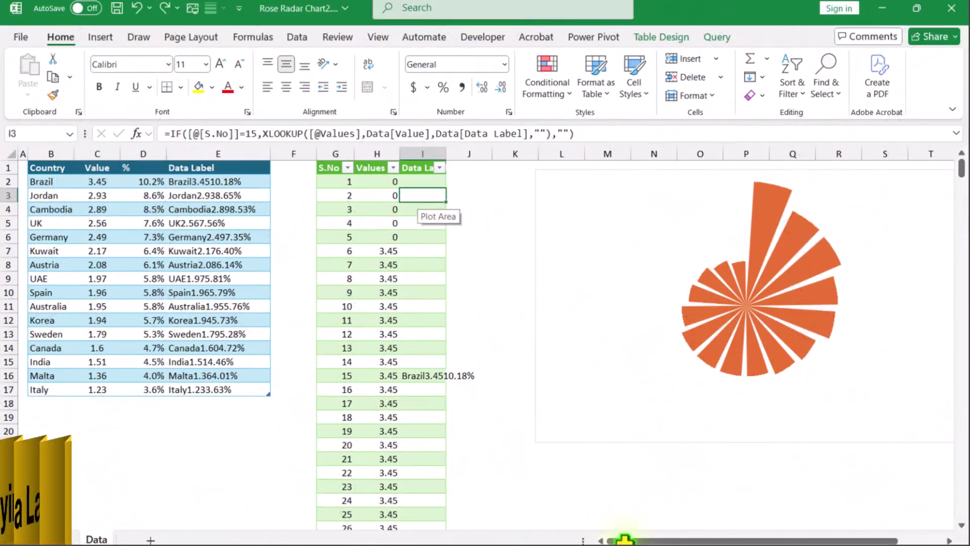
scroll(629, 540, right, 3)
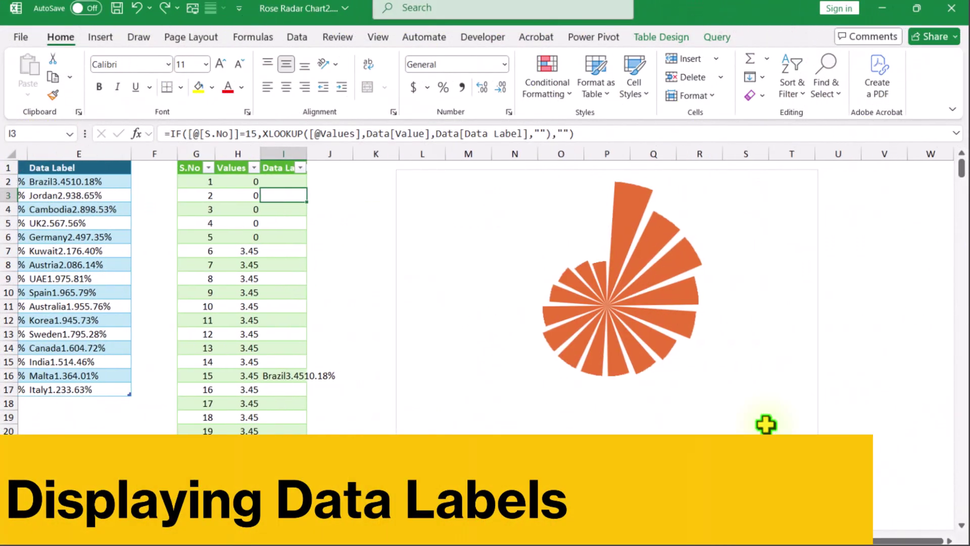
click(803, 187)
click(844, 180)
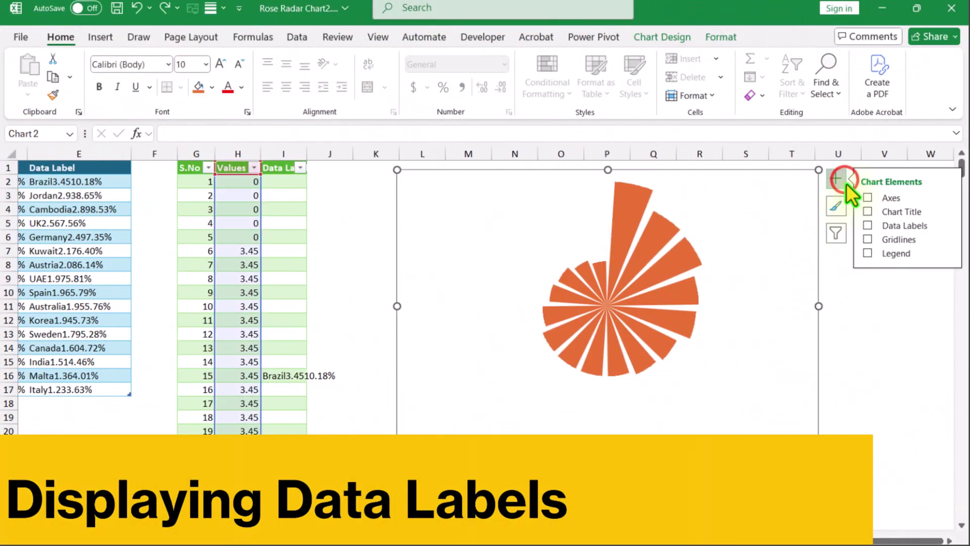
click(868, 225)
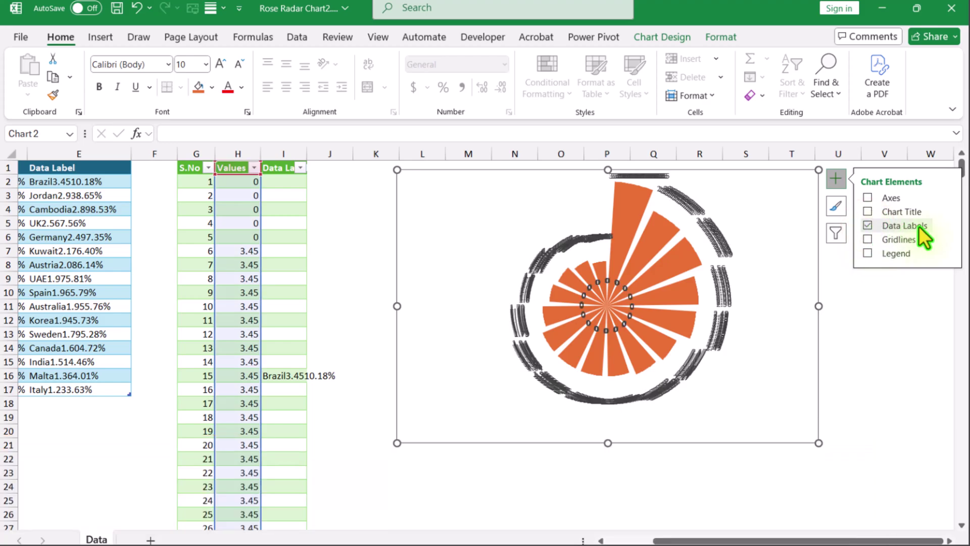
Step: Set the chart's data labels to take their values from cells in the range =Data!$I$2:$I$481
click(951, 225)
click(840, 265)
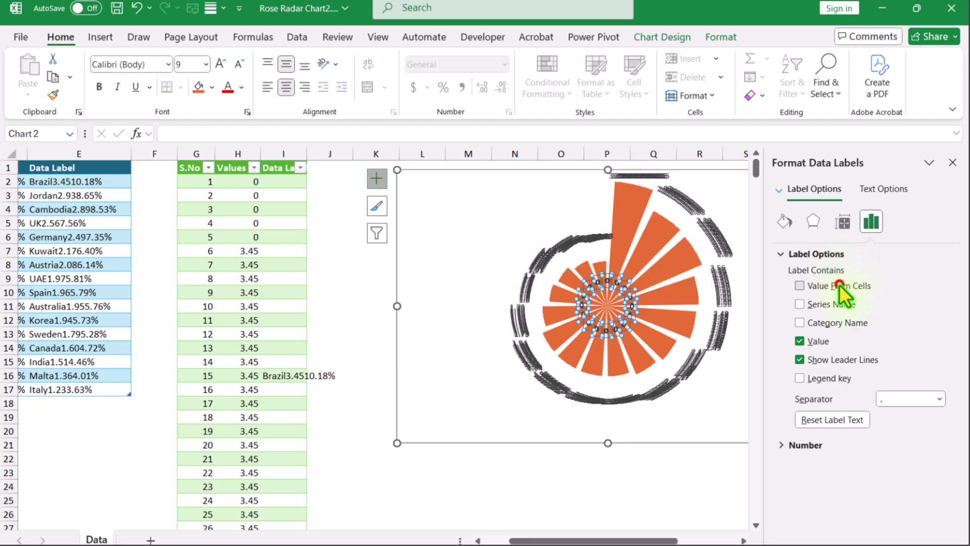
click(840, 286)
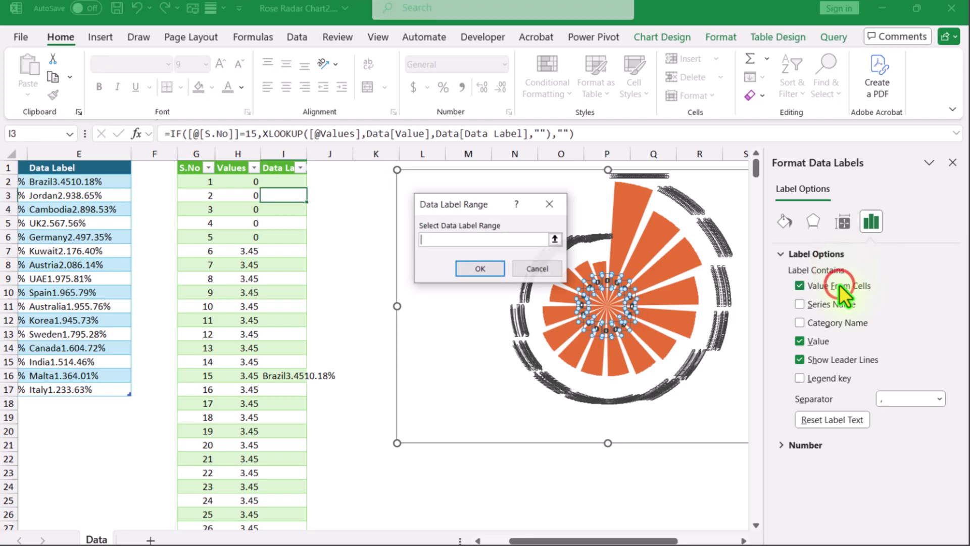
click(276, 162)
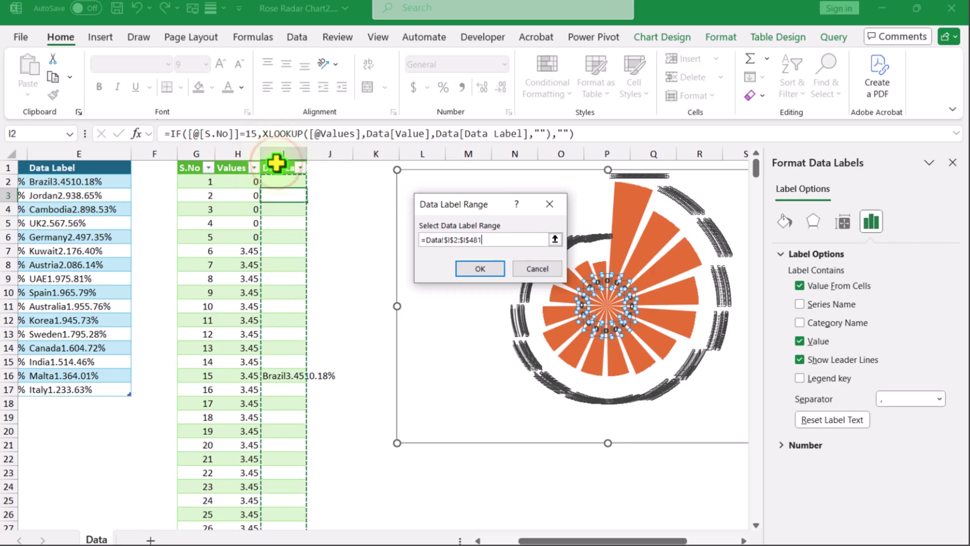
click(481, 269)
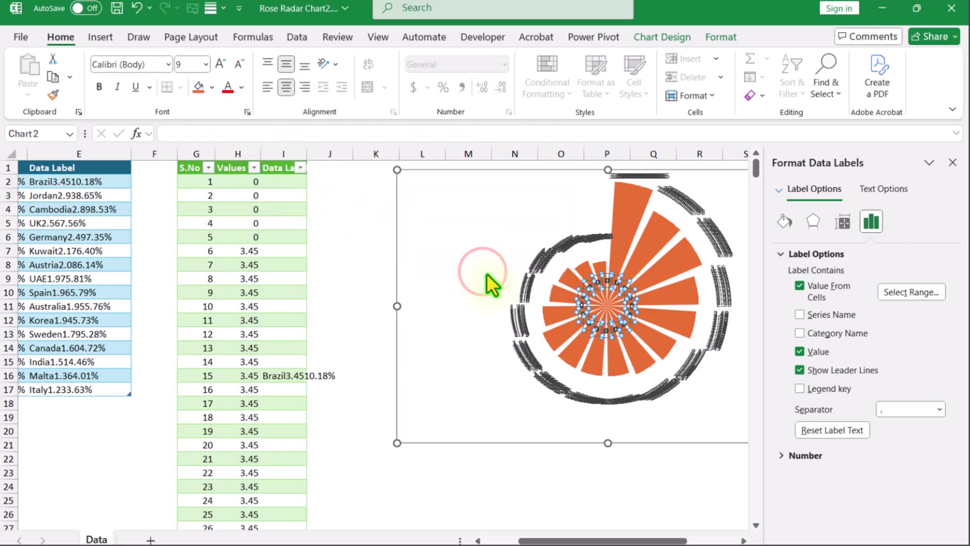
Step: Turn off the Value and Show Leader Lines options of the chart's data labels and finish formatting them
click(817, 354)
click(830, 372)
key(Escape)
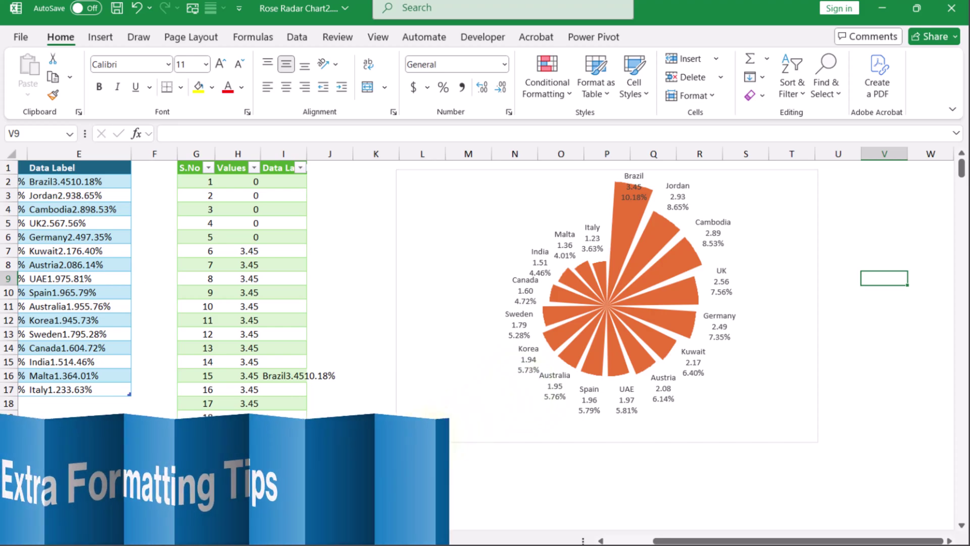
Step: Enlarge the chart to about 12.39 cm high by 18.18 cm wide and shrink its plot area slightly to make room for the labels
click(577, 358)
drag(397, 443, 323, 509)
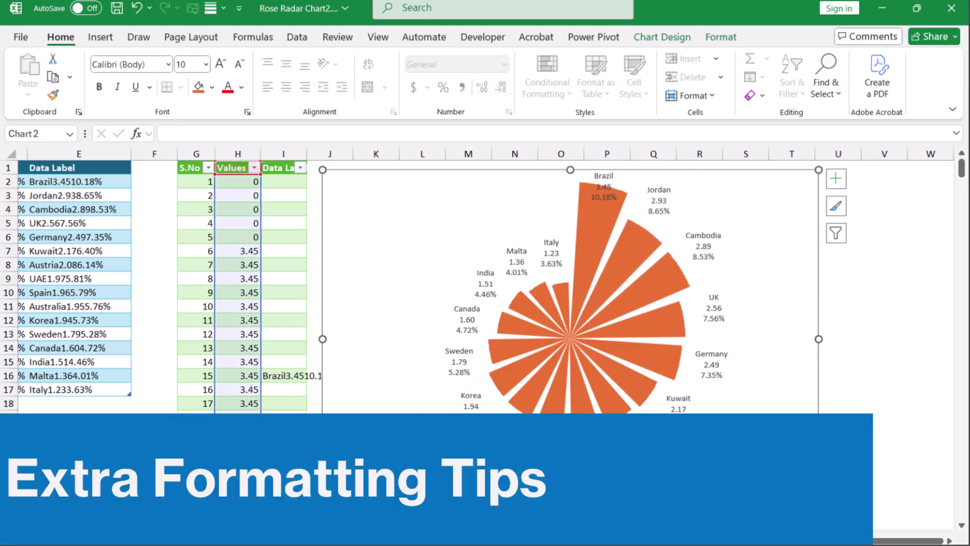
click(721, 37)
click(109, 59)
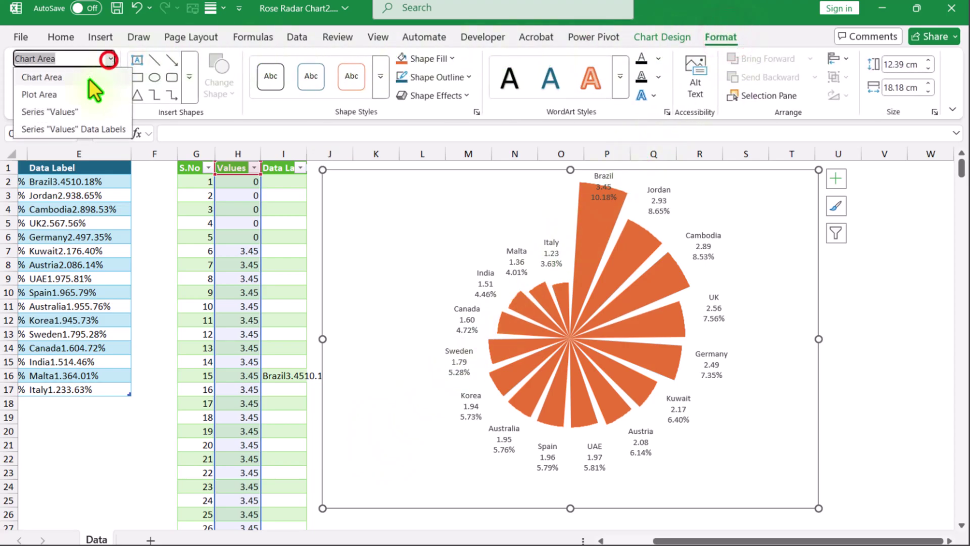
click(65, 101)
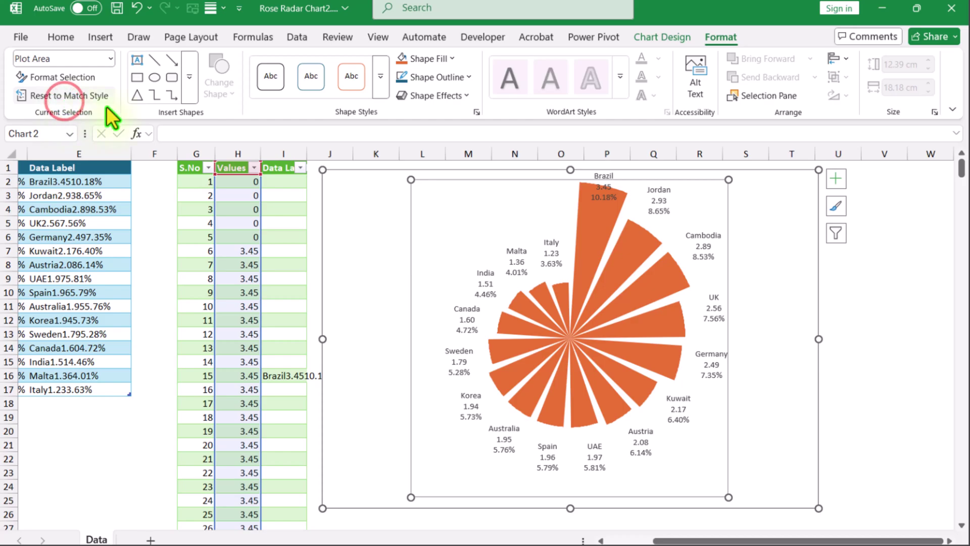
drag(728, 179, 707, 200)
click(858, 289)
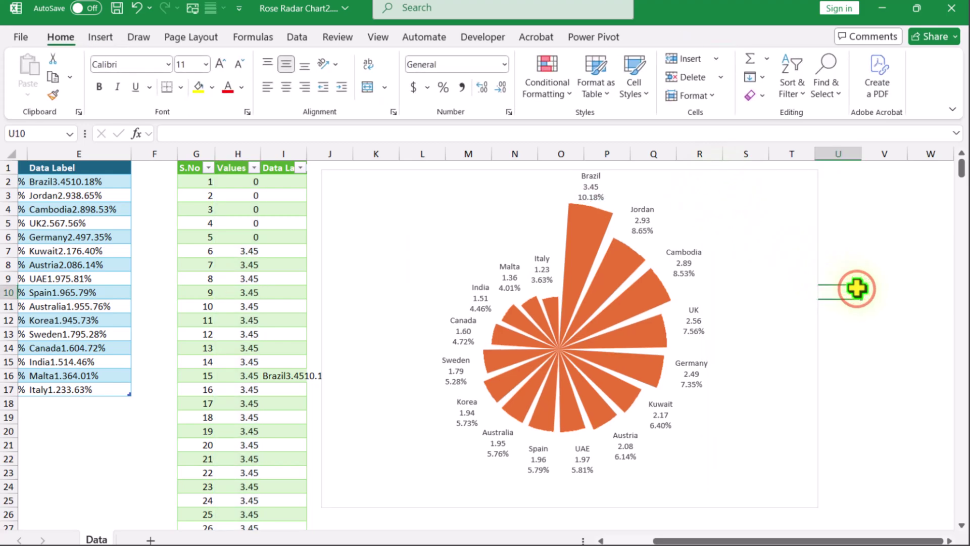
Step: Set the font colour of all the chart's data labels to the black theme colour
click(589, 193)
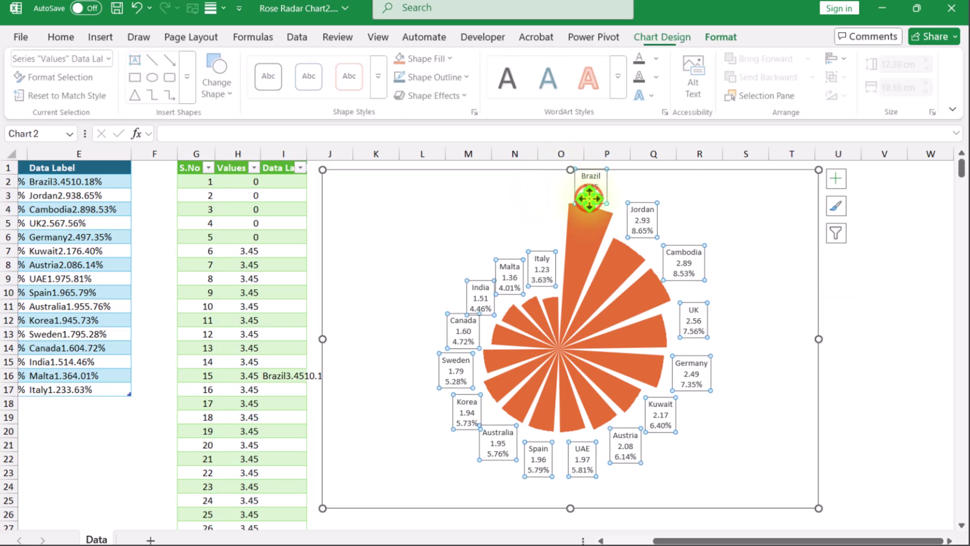
click(54, 37)
click(243, 89)
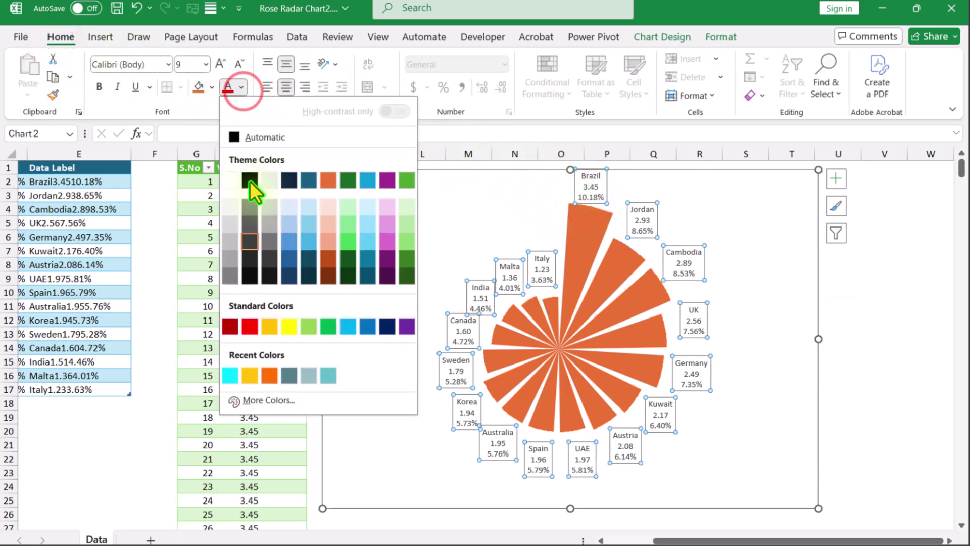
click(251, 185)
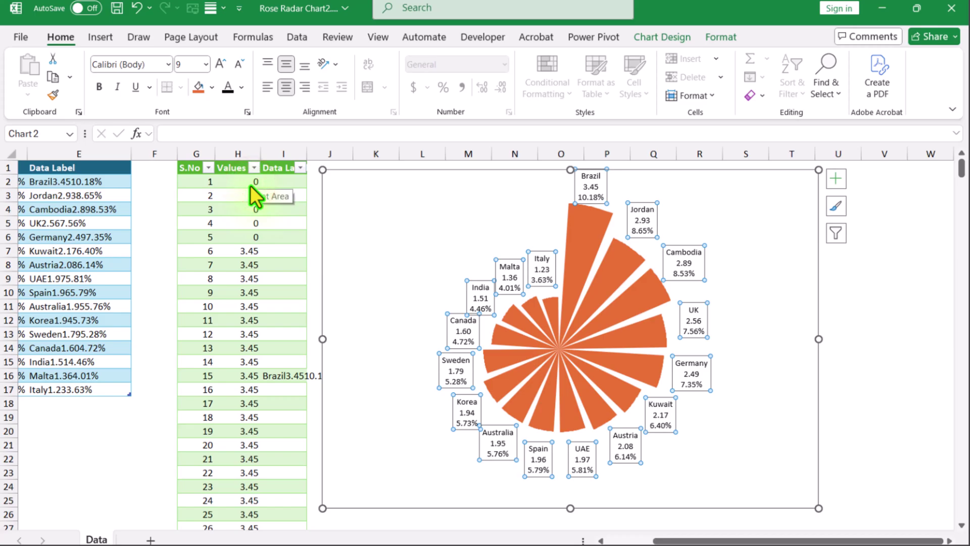
Step: Fill the Values series of the radar chart with the bright light green tint from the theme colours
key(Escape)
click(715, 38)
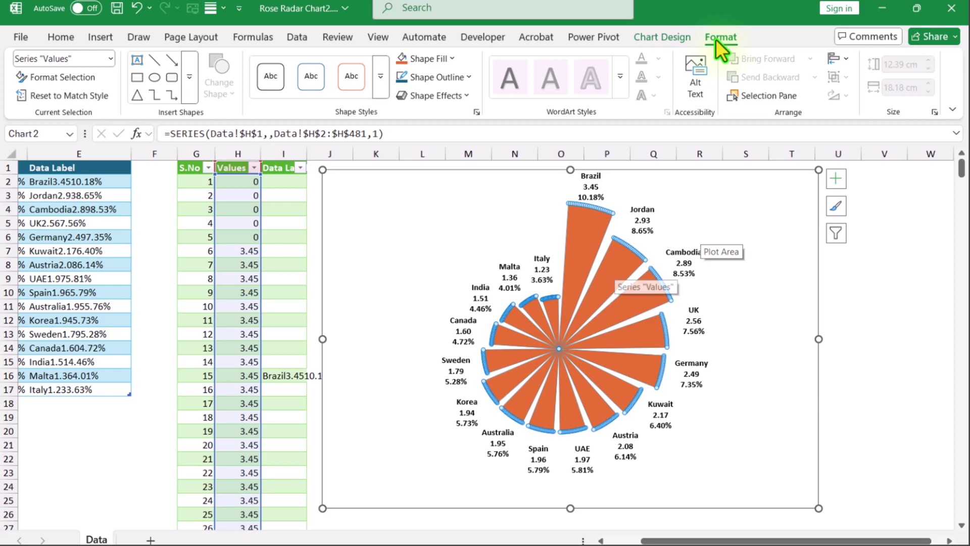
click(453, 59)
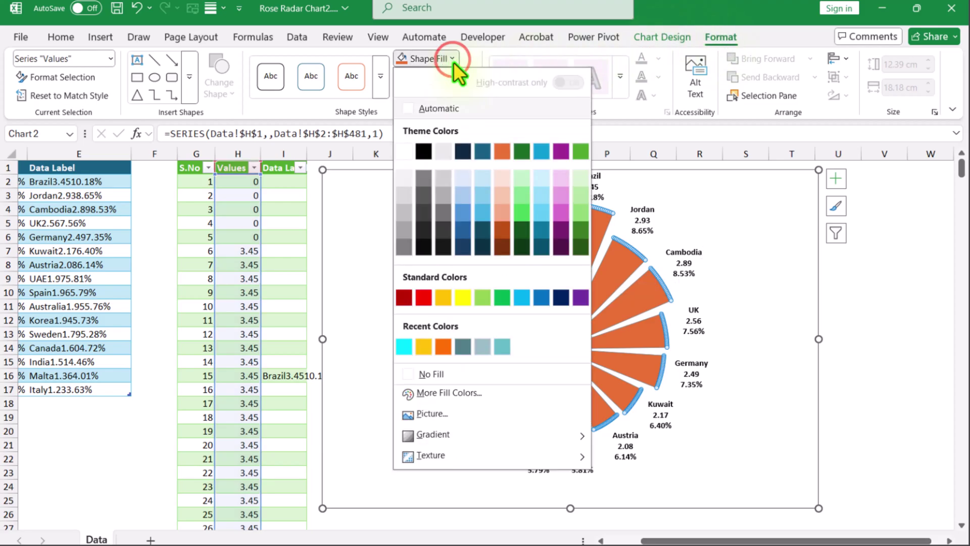
click(527, 212)
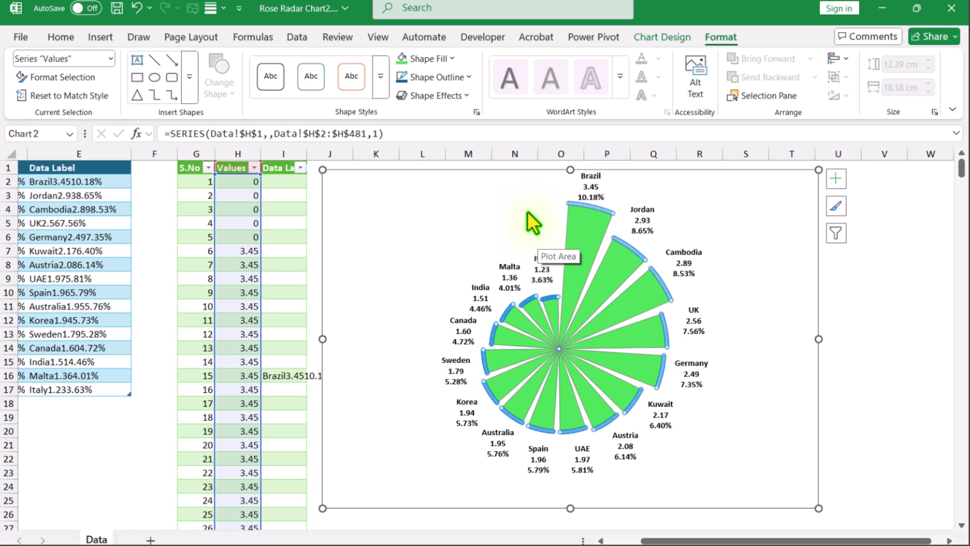
Step: Open the detailed gradient settings for the Values series and set its marker fill to Gradient fill
click(457, 59)
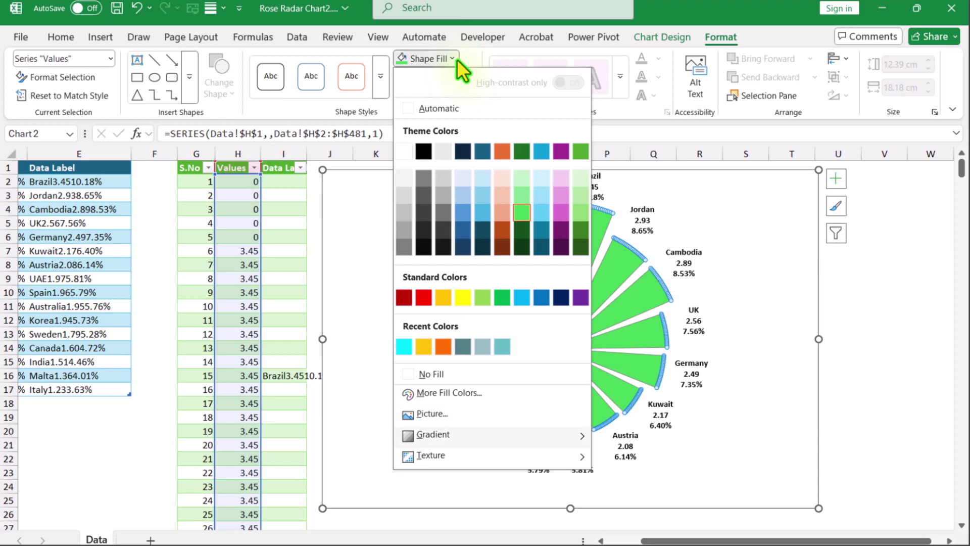
mouse_move(556, 435)
click(674, 533)
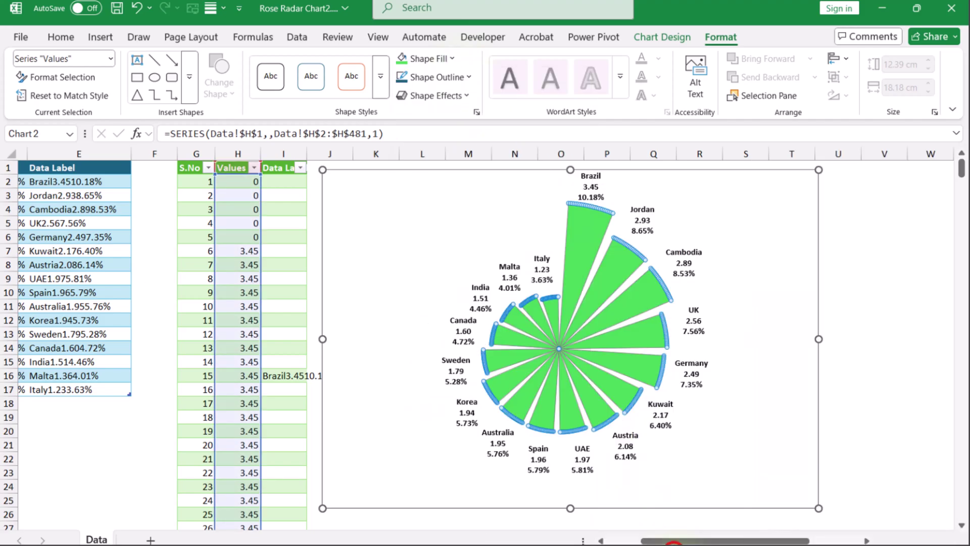
click(788, 221)
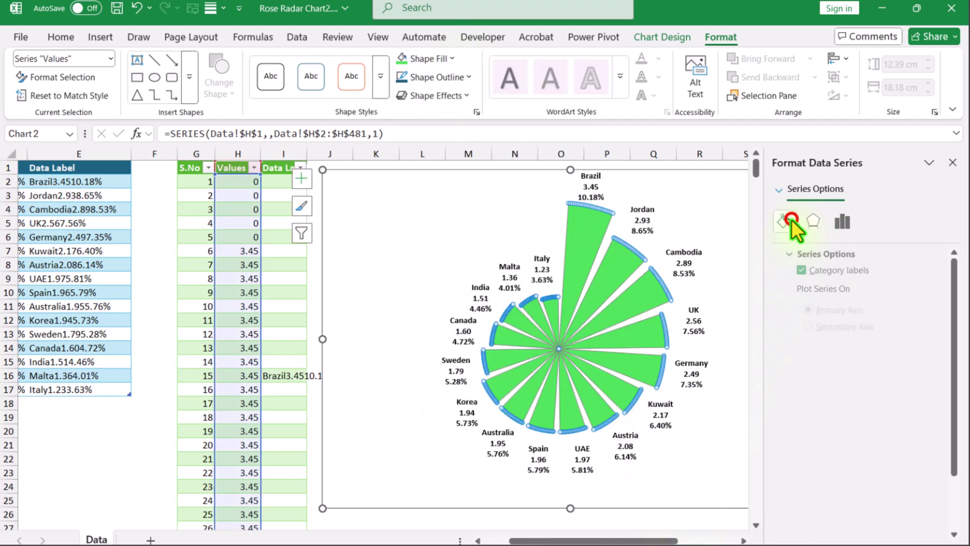
click(848, 253)
click(796, 292)
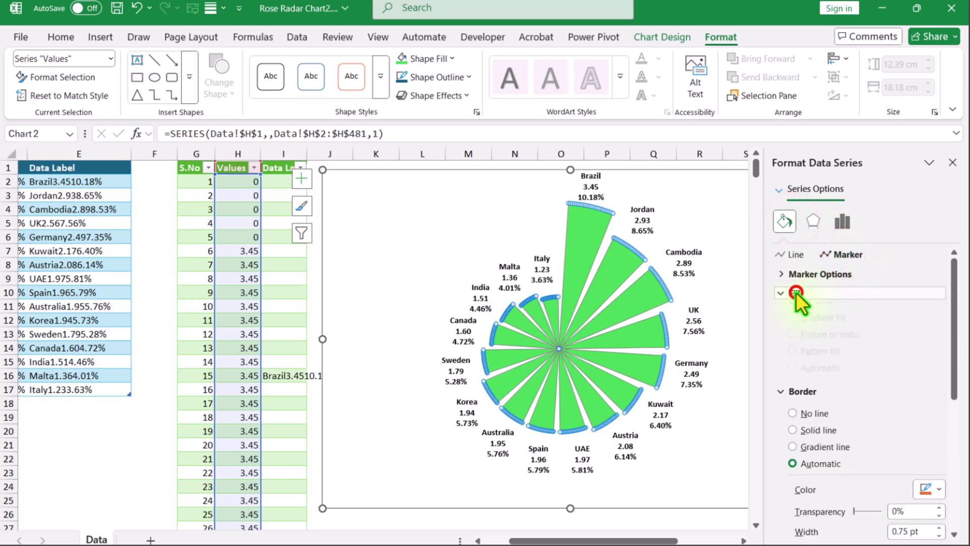
click(841, 347)
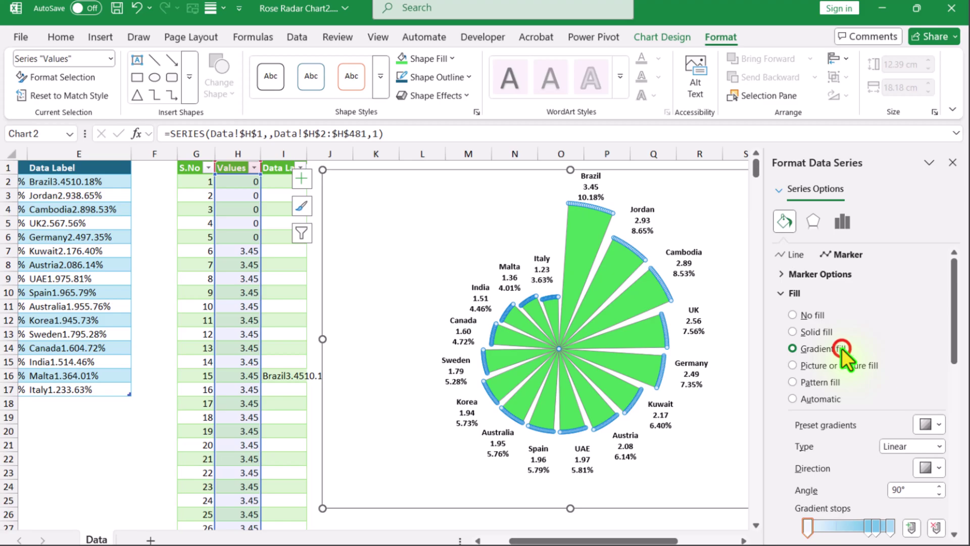